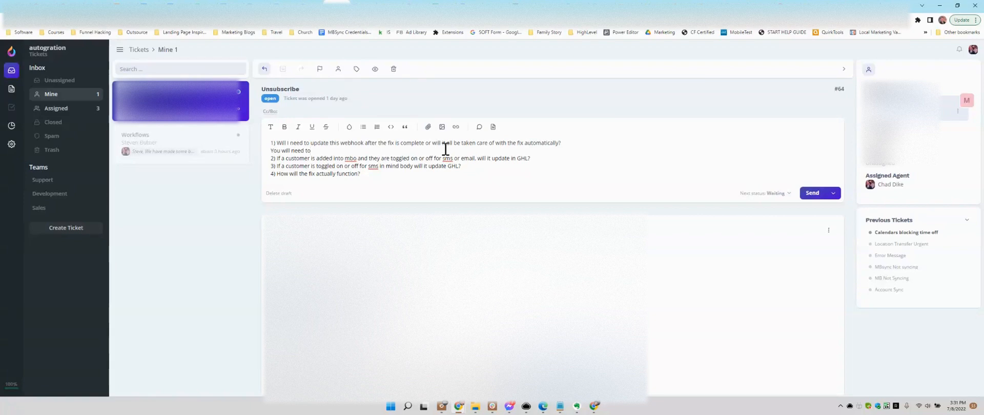
- Copy "&SendAccountEmails=true&SendPromotionalEmails=true&SendScheduleEmails=true" from the Sync email/sms permissions chat in the messaging window
scroll(444, 149, "down", 1)
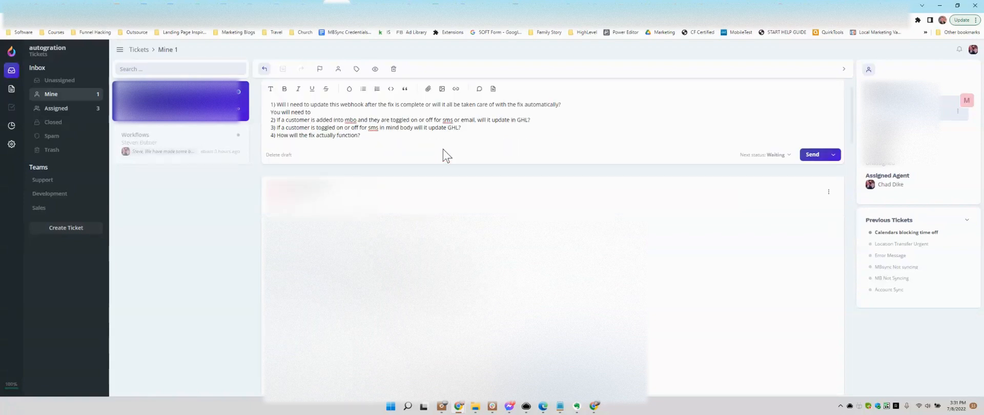
scroll(443, 149, "down", 2)
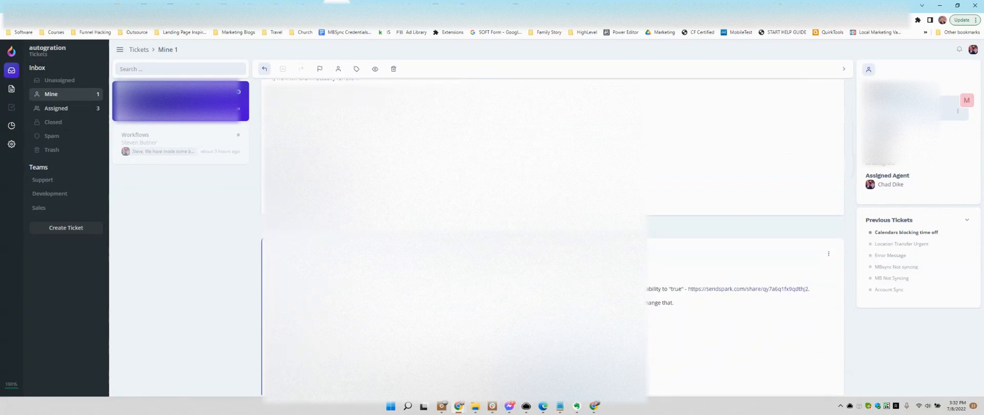
scroll(553, 236, "down", 4)
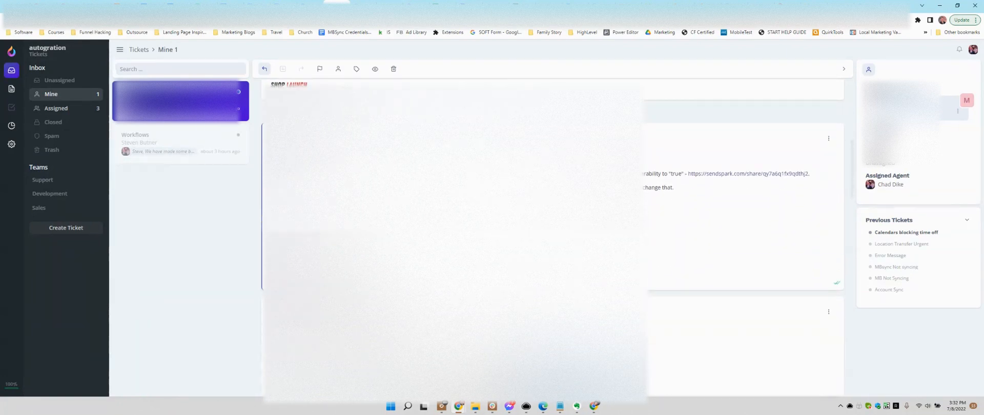
scroll(553, 235, "up", 2)
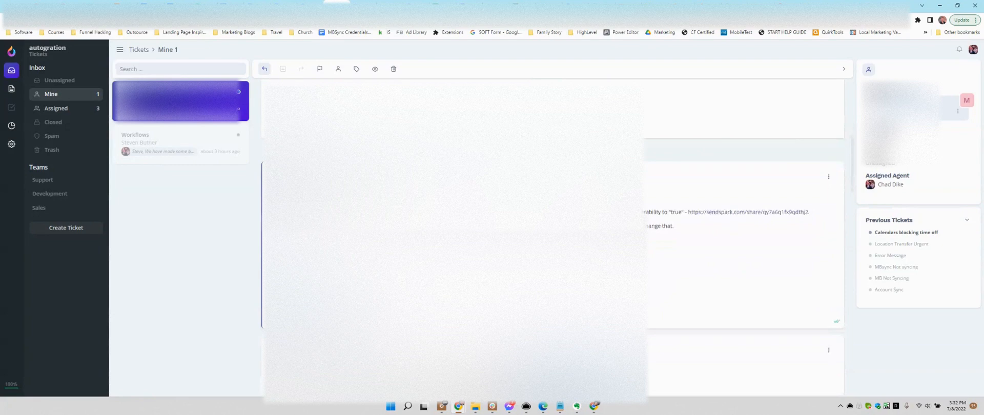
scroll(553, 236, "up", 4)
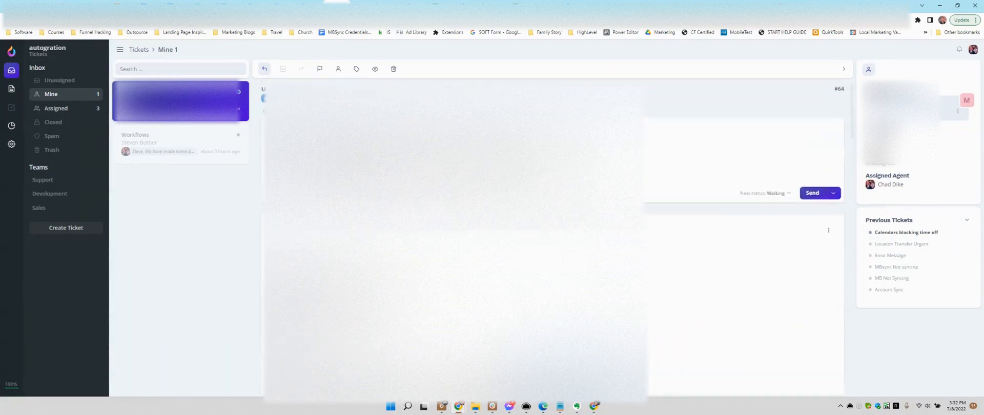
left_click(443, 407)
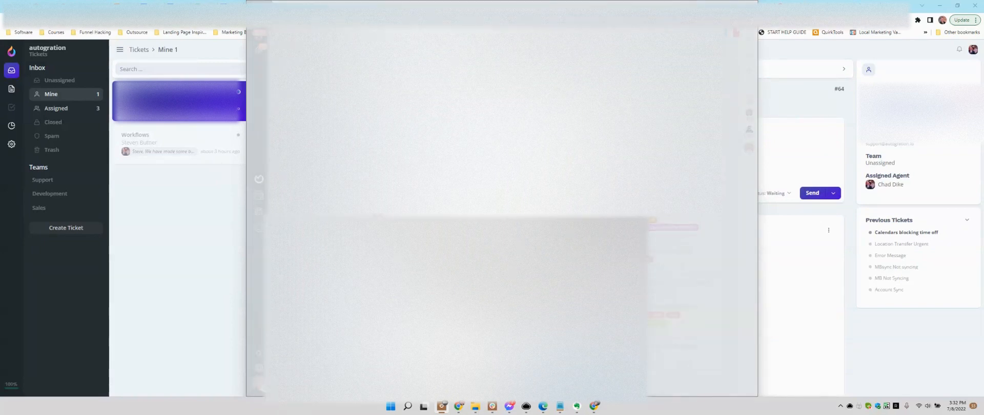
left_click_drag(410, 141, 630, 146)
key("ctrl+c")
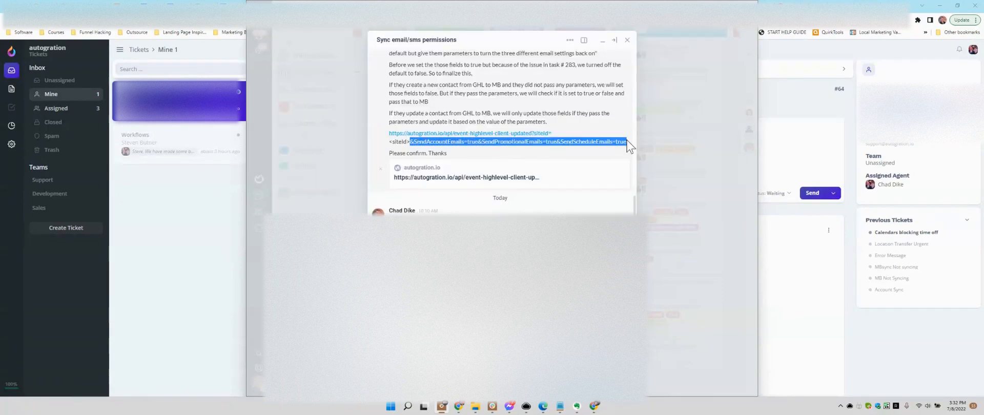
- Add under question 1 of the Unsubscribe ticket reply: You will need to "append" this to the end of the webhook if you want to enable email in MBO:, plus the copied parameters
left_click(205, 80)
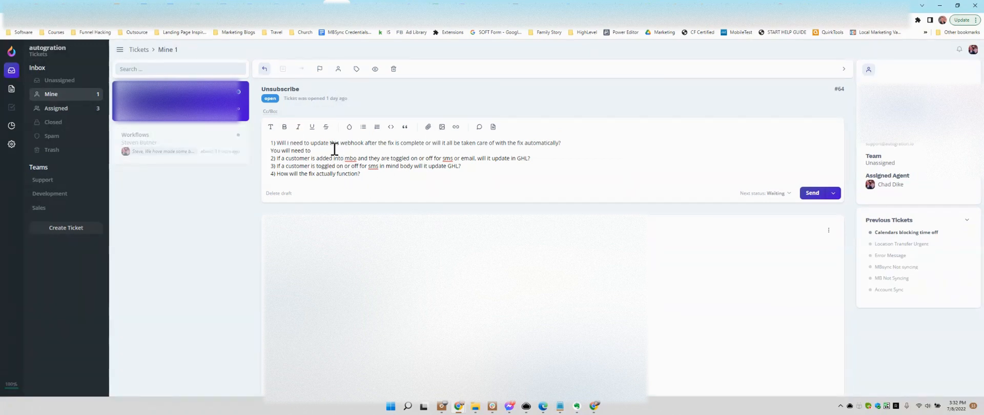
key("Return")
type("You will need to")
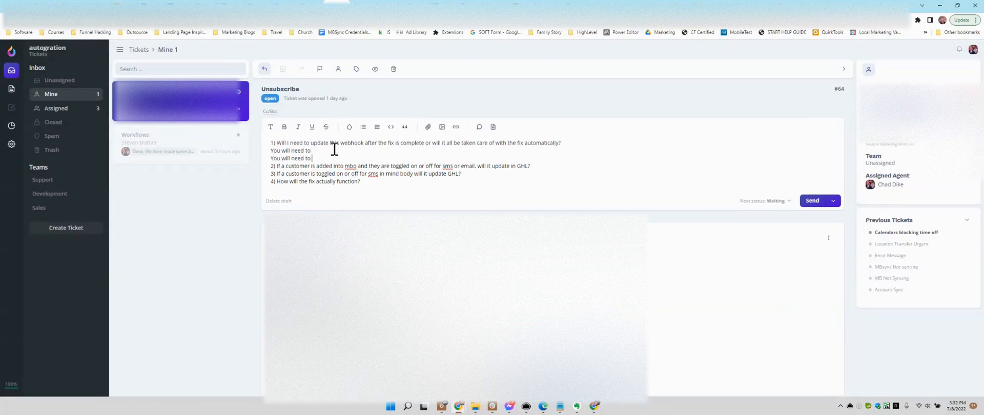
type(" \"append\" this to the end of the webhook if")
type("you want to en")
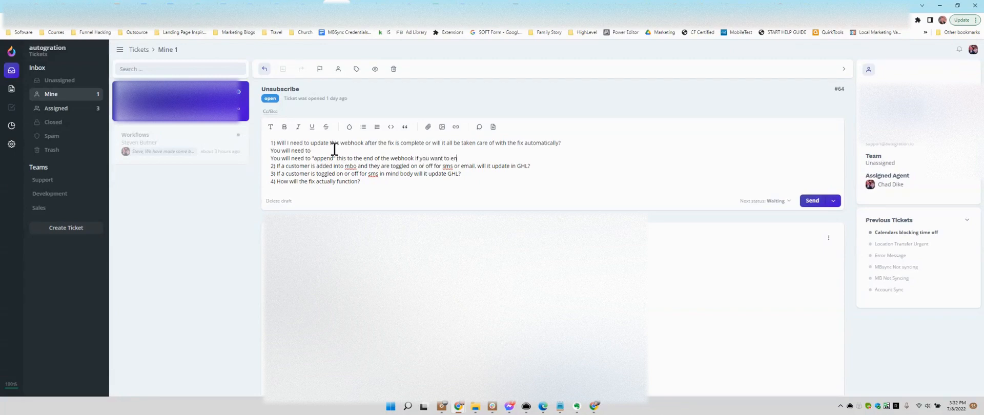
type("able email in MBO:")
key("ctrl+v")
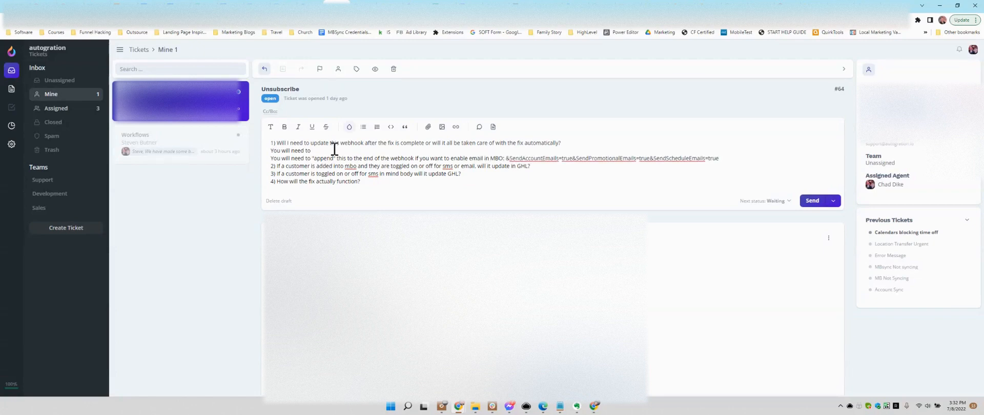
key("Return")
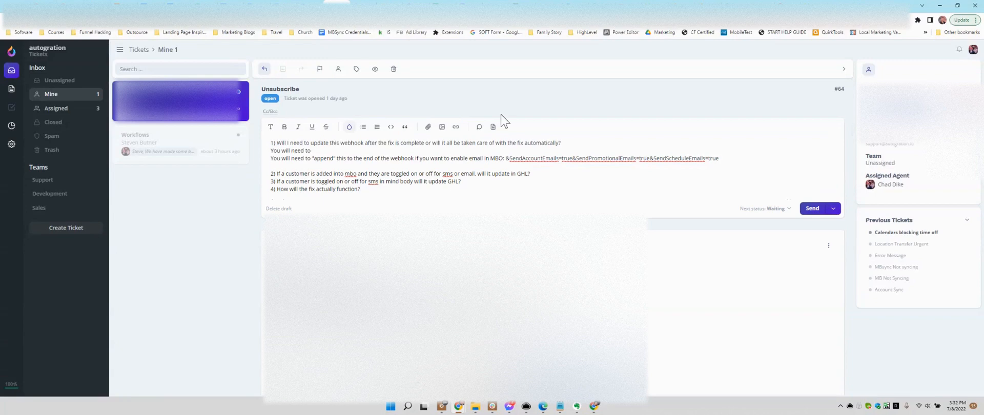
- Switch to ActiveFlow, save the 80.04 | MBSync Utility - DND workflow, and return to the workflow list, ignoring the phone number notice
key("super+Tab")
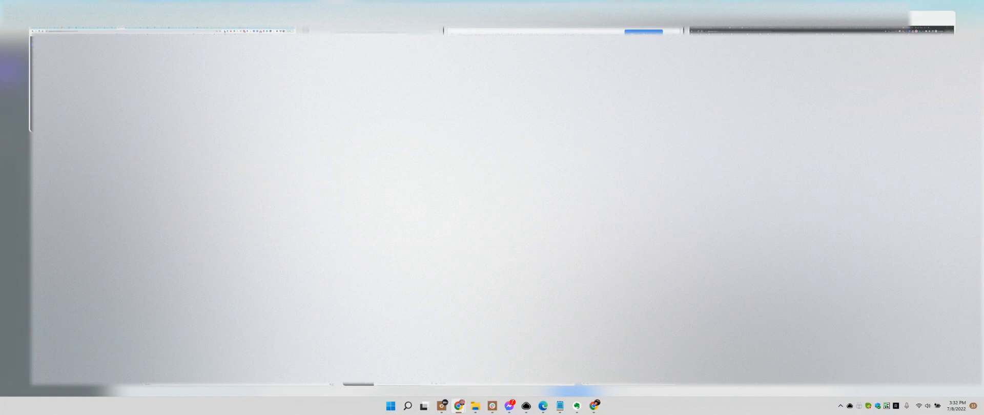
left_click(516, 127)
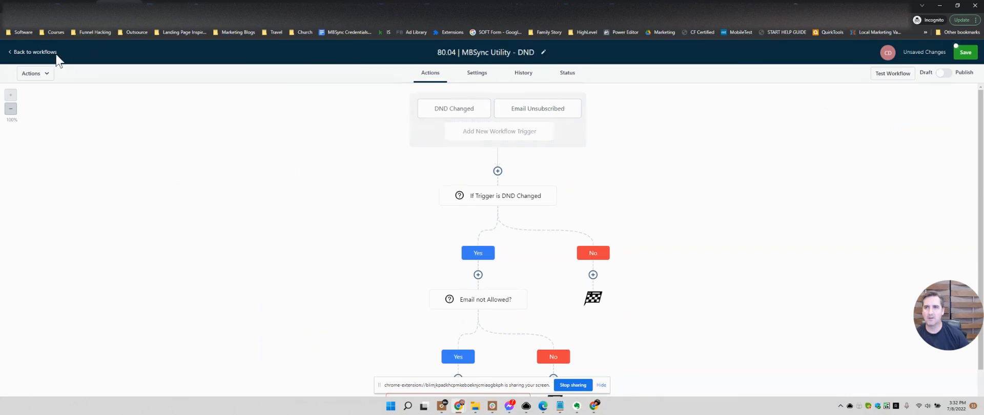
left_click(966, 53)
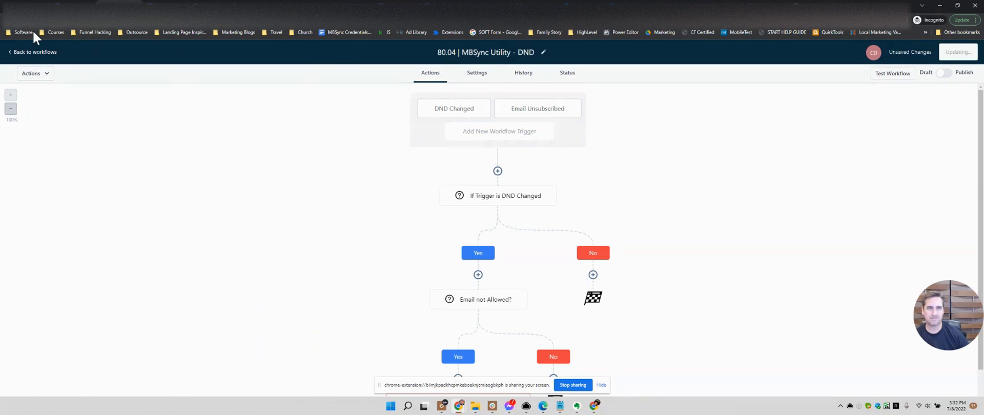
left_click(31, 51)
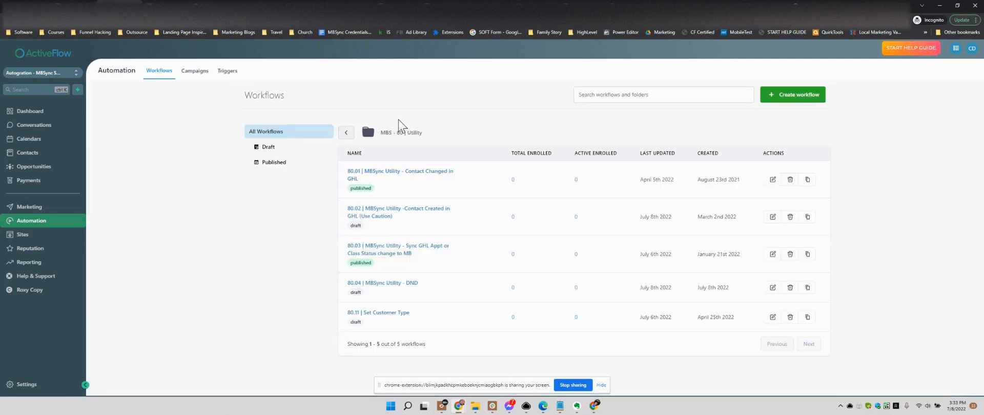
mouse_move(419, 213)
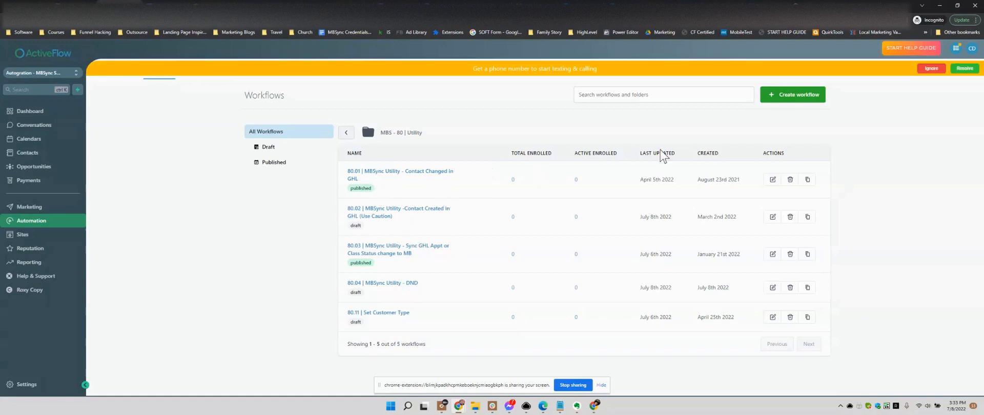
left_click(931, 68)
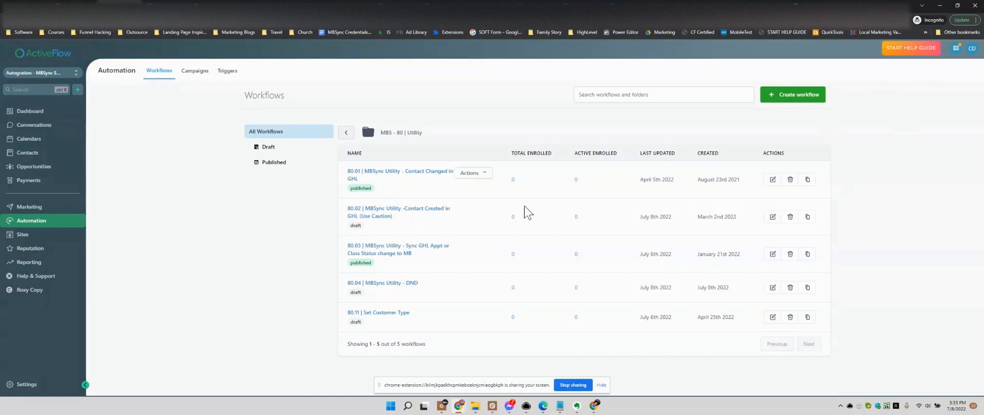
- Examine the email parameters at the end of the webhook URL in the 80.02 Contact Created in GHL workflow, leaving without saving
left_click(396, 215)
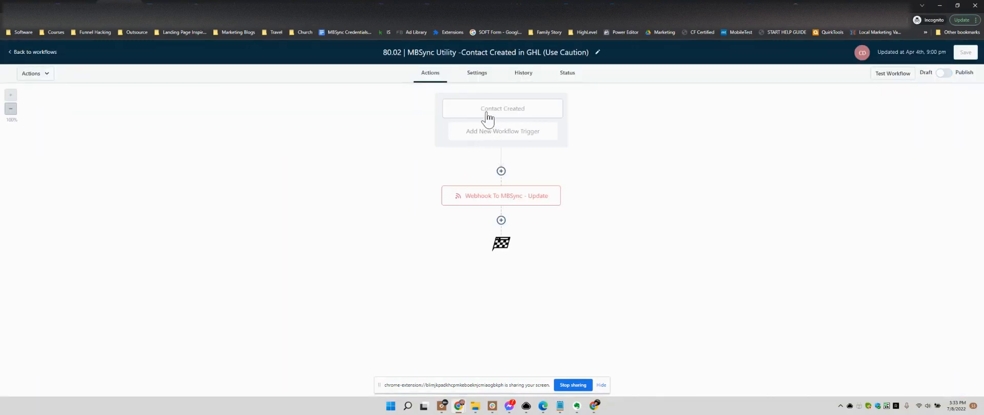
left_click(500, 196)
left_click(837, 141)
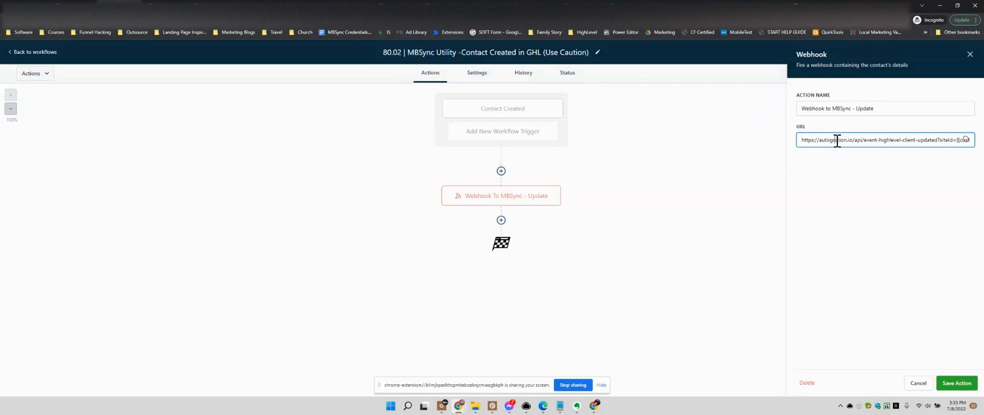
key("End")
key("Left")
key("Left")
key("Left")
key("Left")
key("Left")
key("Left")
key("Left")
key("Left")
key("Left")
key("Left")
key("Left")
key("Left")
key("Left")
key("Left")
key("Left")
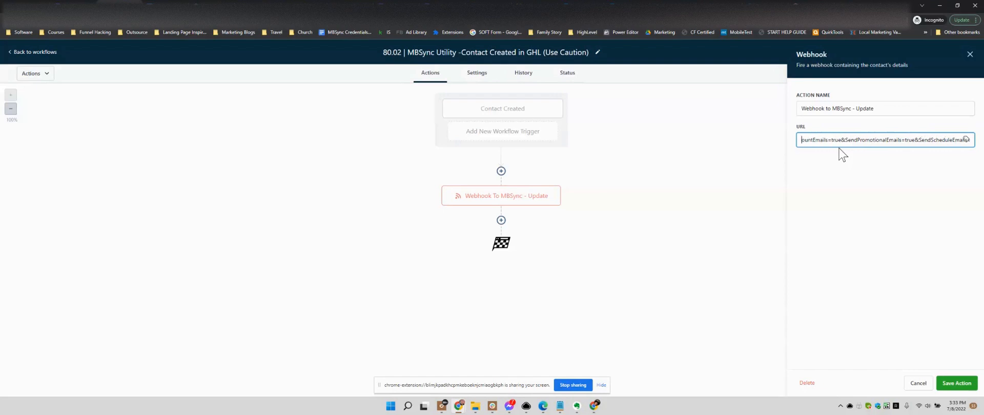
key("Left")
key("Left")
key("Left")
key("Left")
key("Left")
key("Left")
key("Left")
key("Left")
key("Left")
key("Left")
key("Left")
key("Left")
key("Left")
key("Left")
key("Left")
key("Left")
key("Left")
key("Left")
key("Left")
key("Left")
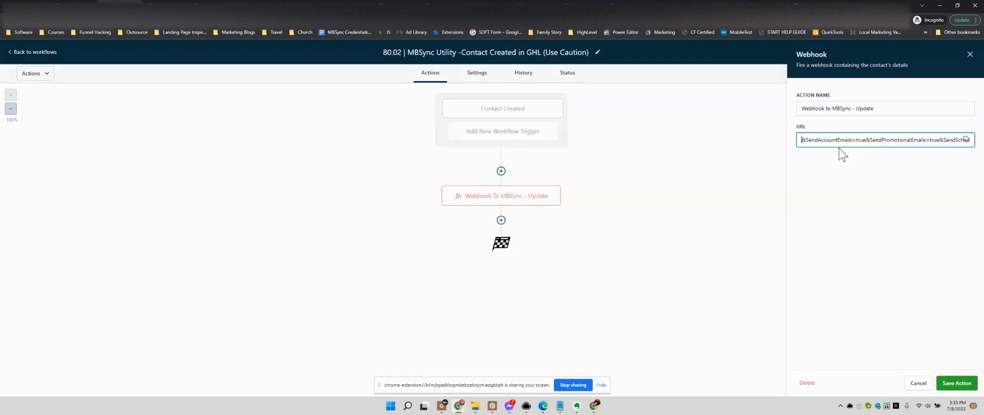
key("Left")
key("Left")
key("Left")
key("Left")
key("Left")
key("Left")
key("Left")
key("Left")
left_click_drag(868, 140, 983, 147)
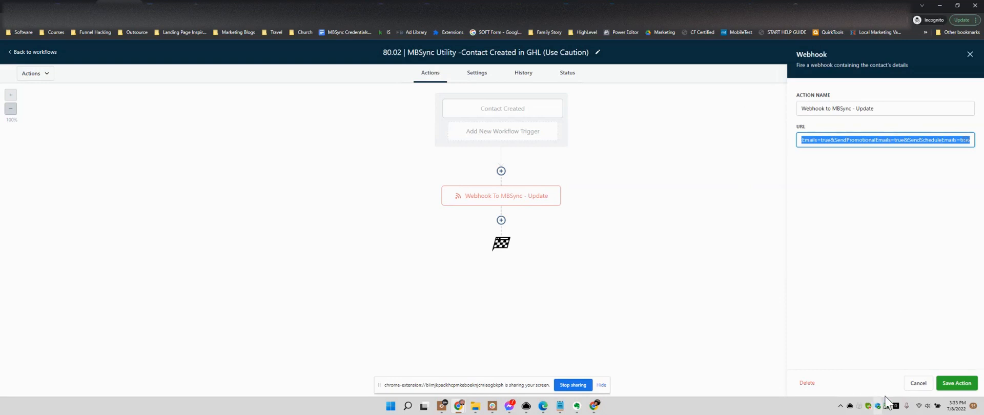
left_click(920, 384)
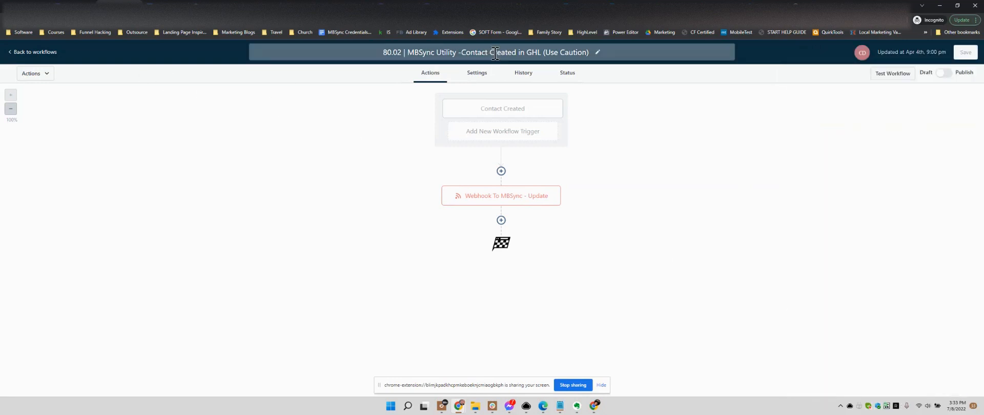
left_click_drag(384, 55, 601, 49)
left_click(28, 53)
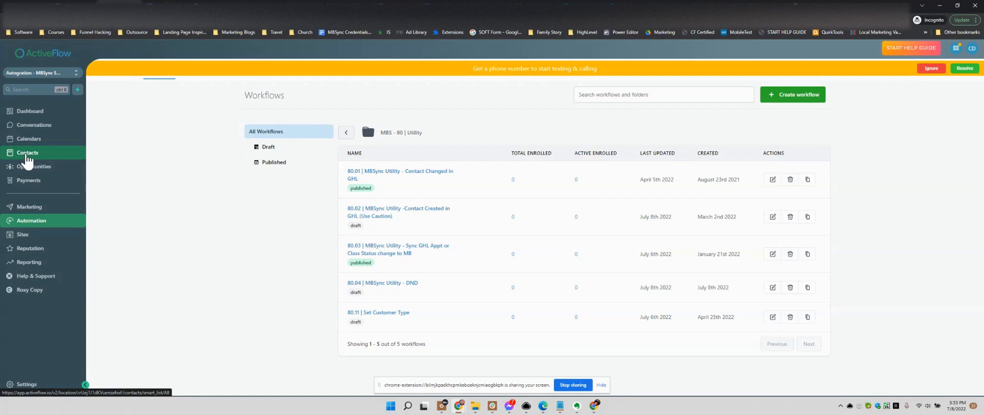
- Set up adding the test contact to workflow 80.01 | MBSync Utility - Contact Changed in GHL all at once, without submitting it
left_click(27, 158)
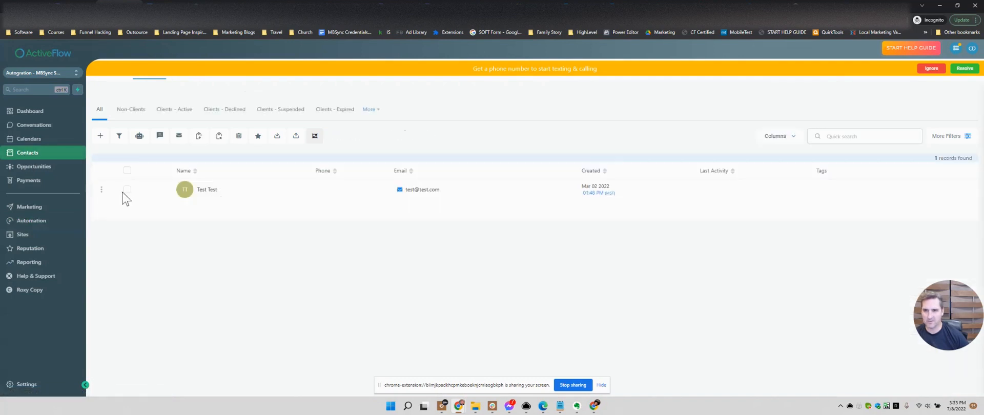
left_click(127, 189)
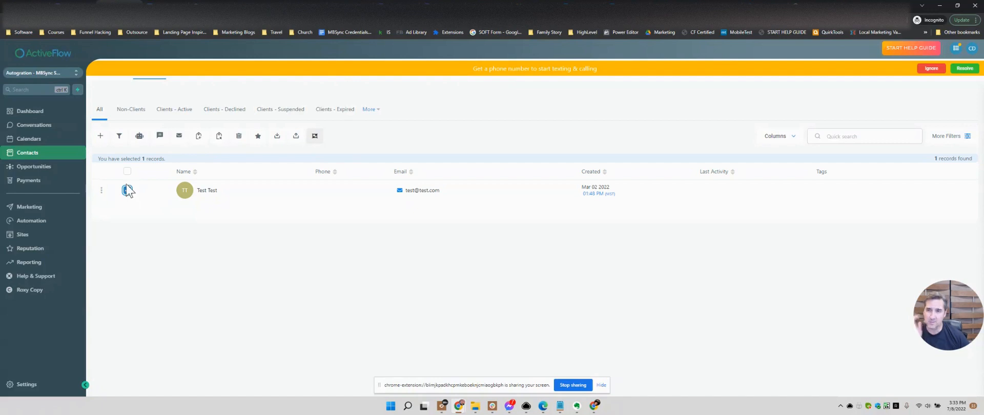
left_click(139, 138)
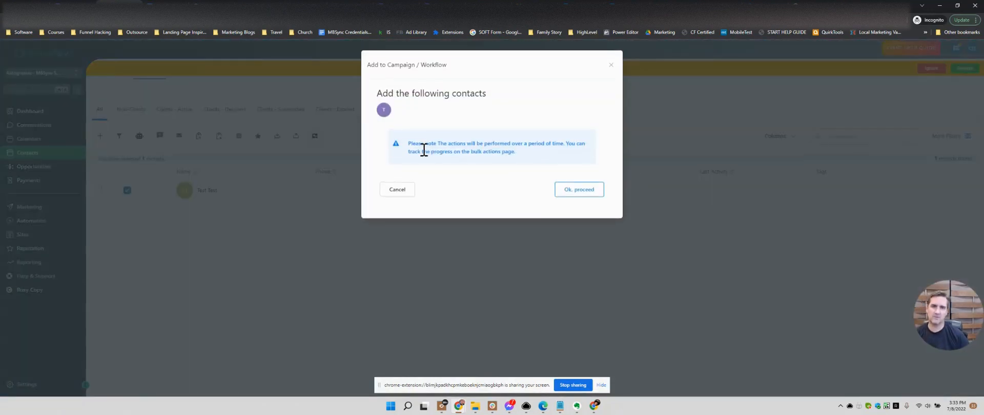
left_click(587, 192)
left_click(433, 150)
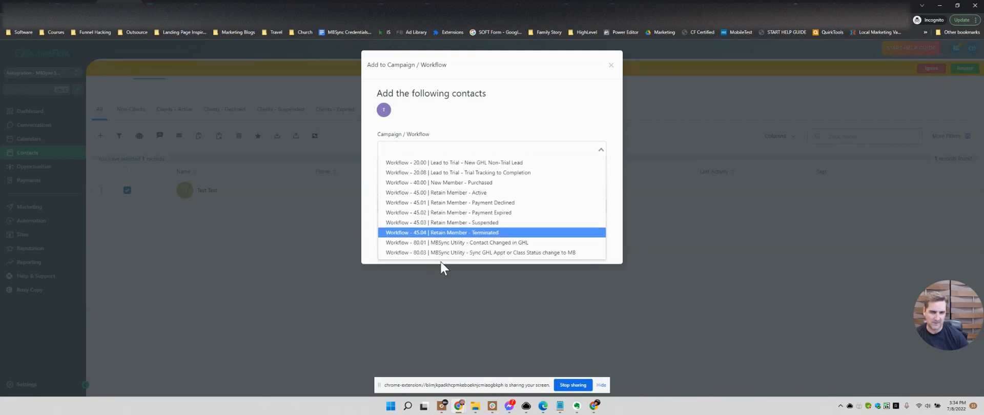
left_click(503, 246)
left_click(418, 208)
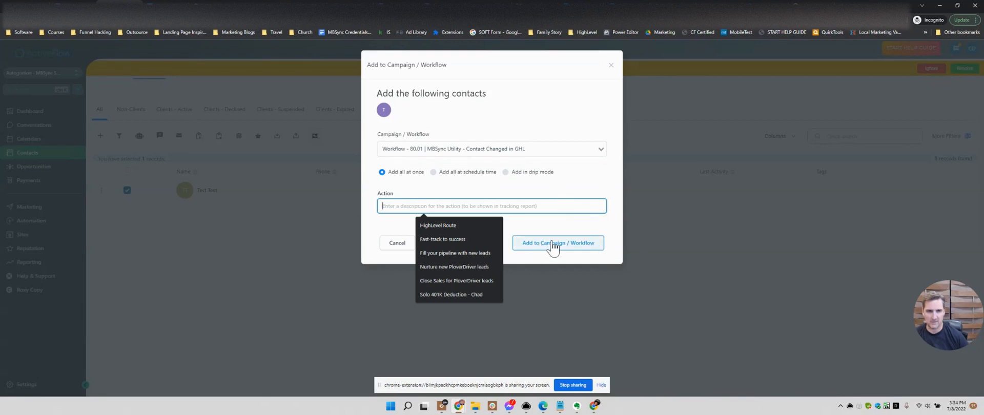
left_click(727, 250)
left_click(727, 247)
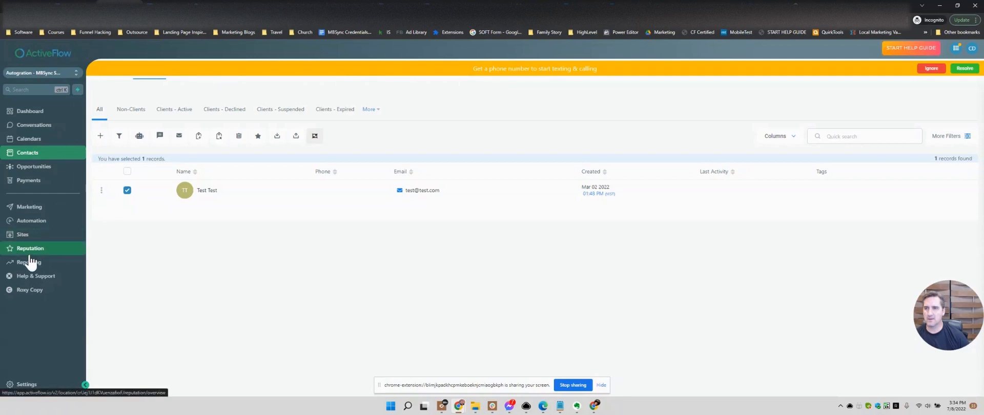
- Return to the Unsubscribe ticket's reply draft and review questions 2 and 3 about SMS and email toggles updating GHL
left_click(26, 221)
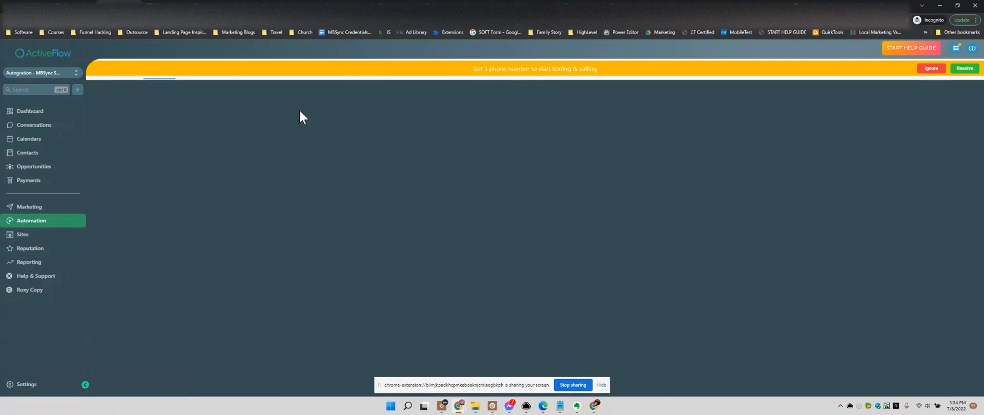
key("alt+Tab")
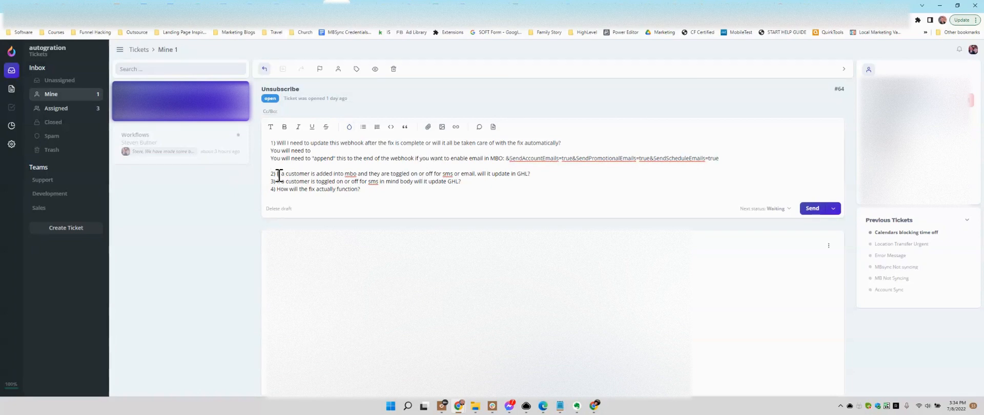
left_click_drag(278, 174, 532, 174)
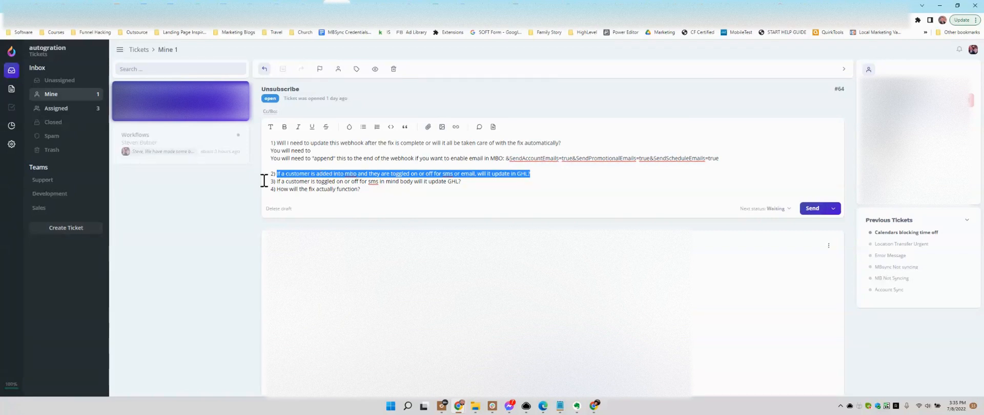
left_click(281, 185)
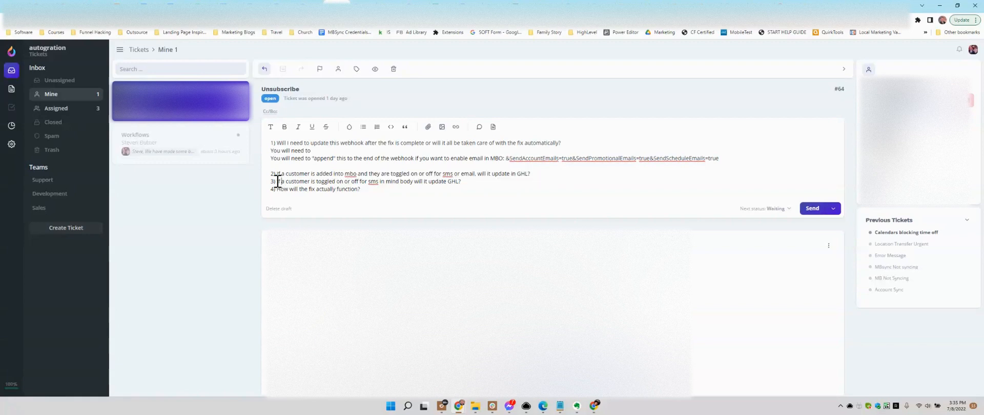
- Highlight question 3 in the ticket draft, switch to ActiveFlow and open workflow 80.04 | MBSync Utility - DND from the MBS - 80 | Utility folder
left_click(434, 189, "shift")
left_click_drag(434, 189, 464, 180)
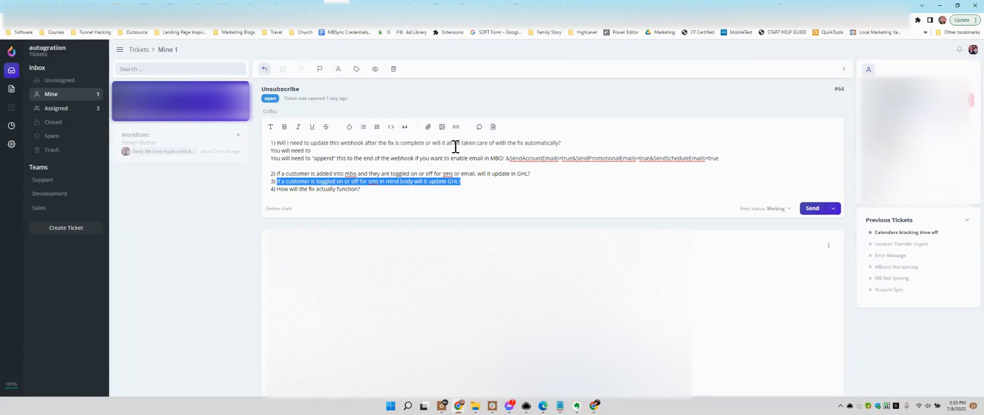
key("super+Tab")
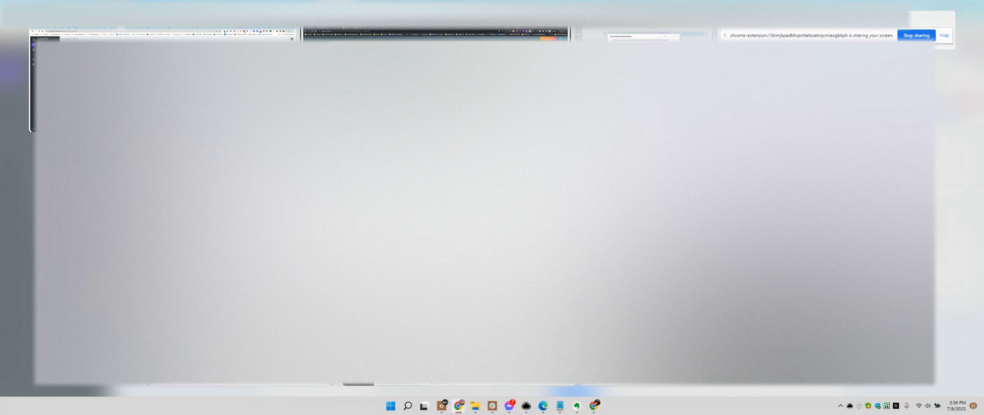
key("alt+Tab")
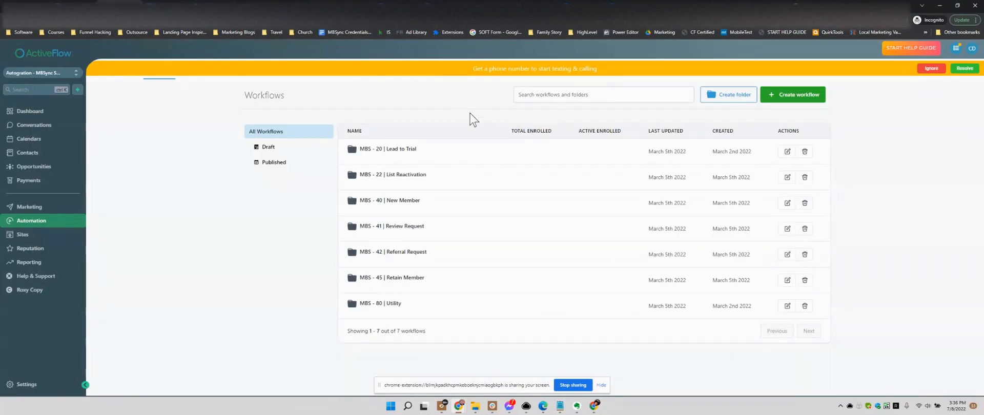
left_click(378, 306)
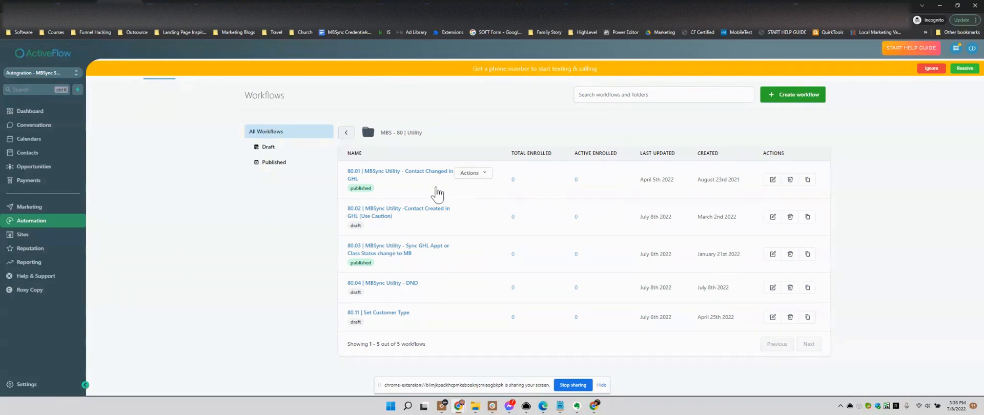
left_click(376, 285)
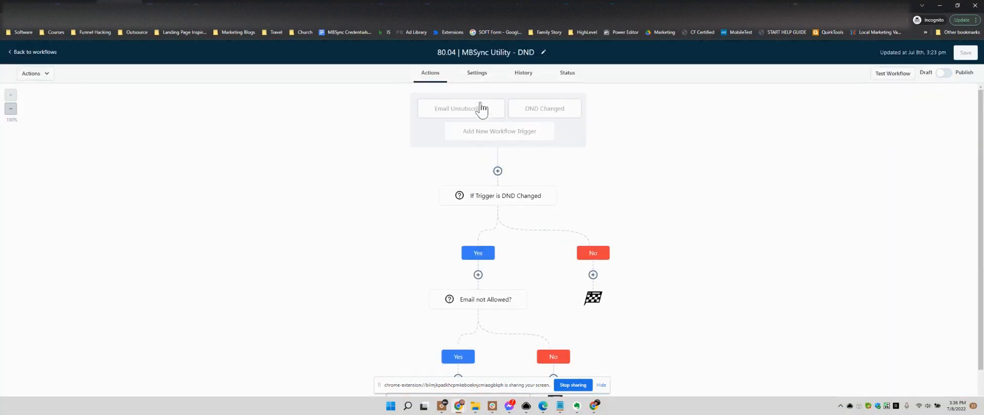
- Review the Email Unsubscribed and DND Changed triggers and the Email not Allowed? condition, cancelling each without changes
left_click(458, 114)
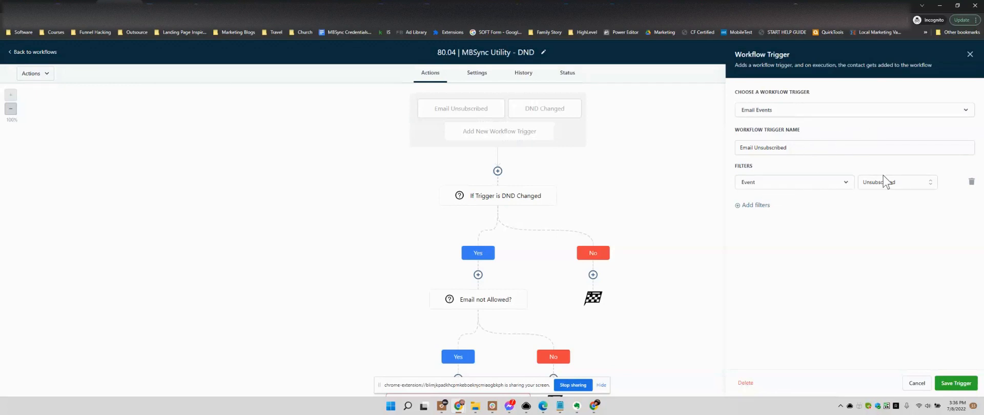
left_click(915, 384)
left_click(540, 113)
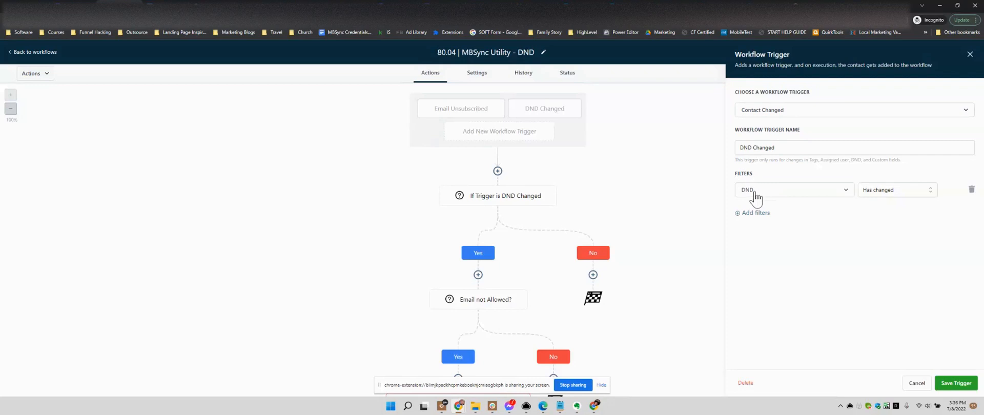
left_click(916, 384)
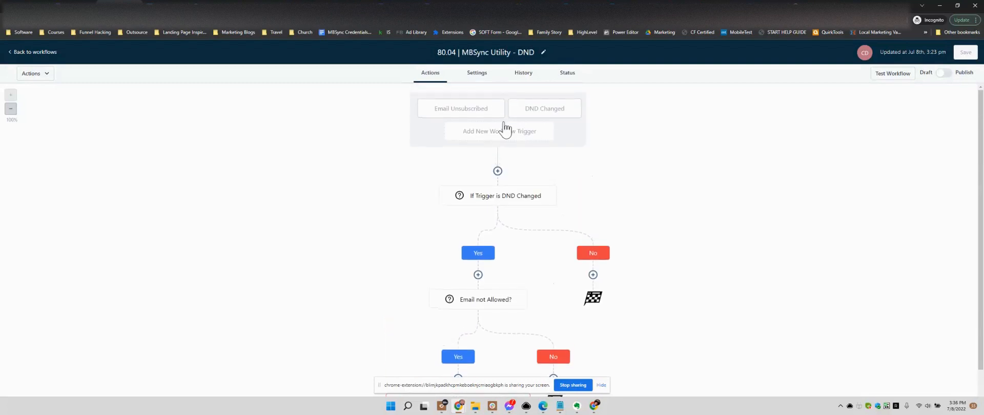
mouse_move(488, 195)
left_click(475, 303)
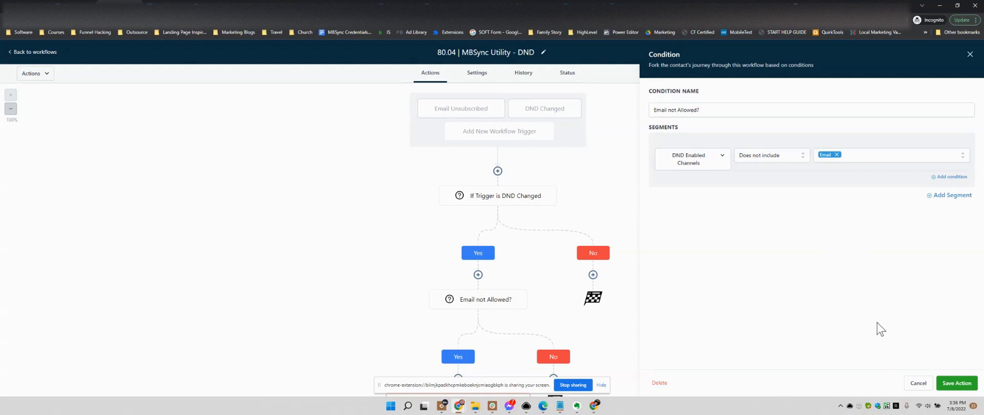
left_click(917, 384)
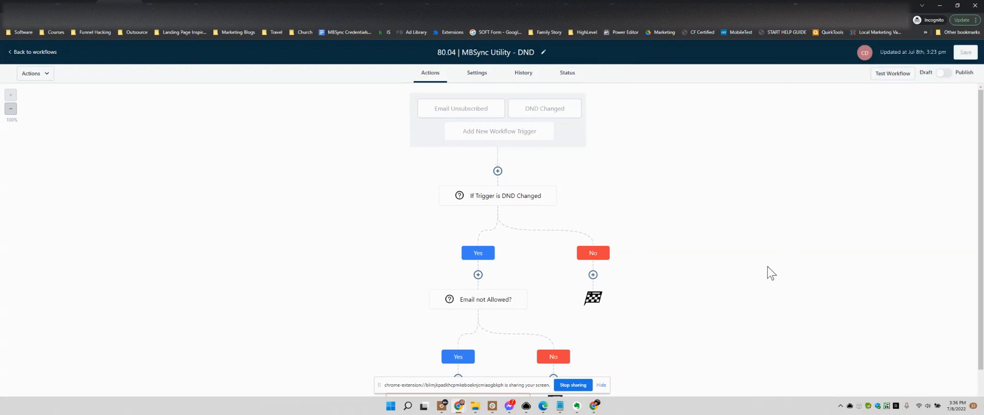
- Examine the email parameters in the webhook under Email not Allowed? and copy its entire URL, leaving the action unchanged
scroll(692, 257, "down", 2)
left_click(443, 327)
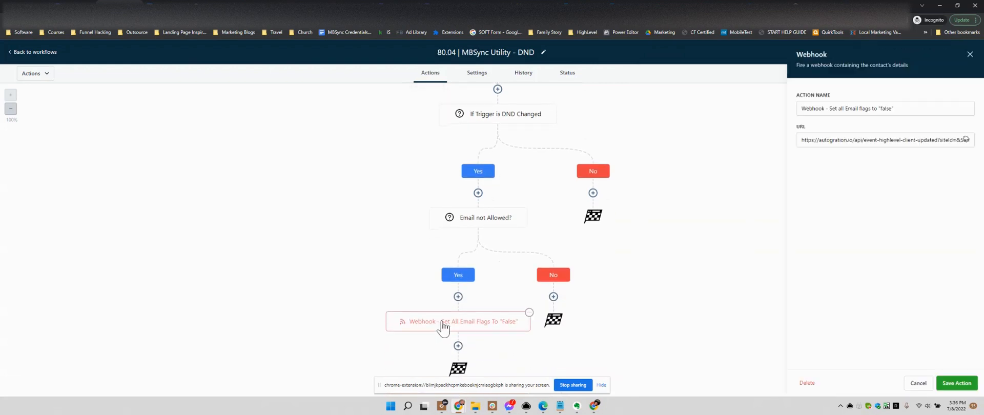
left_click(893, 142)
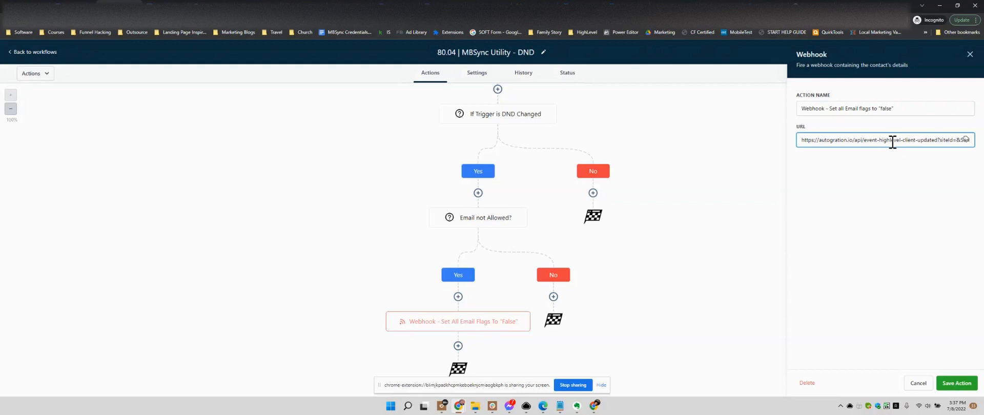
key("End")
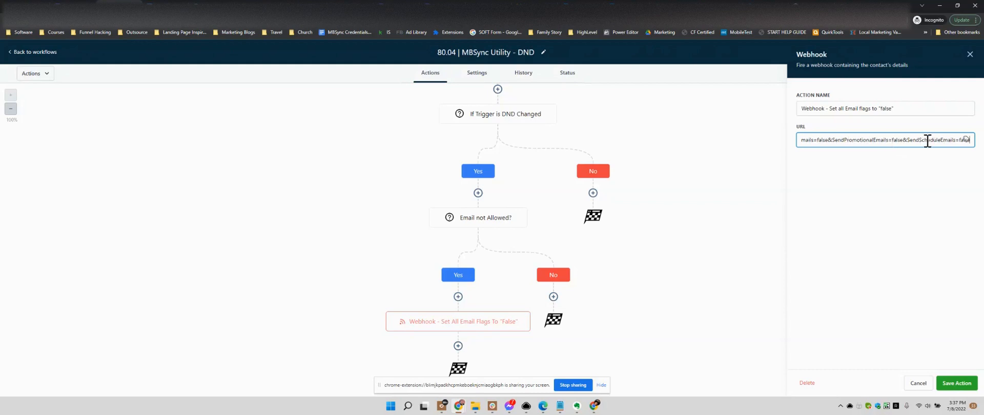
double_click(895, 140)
left_click_drag(832, 139, 904, 138)
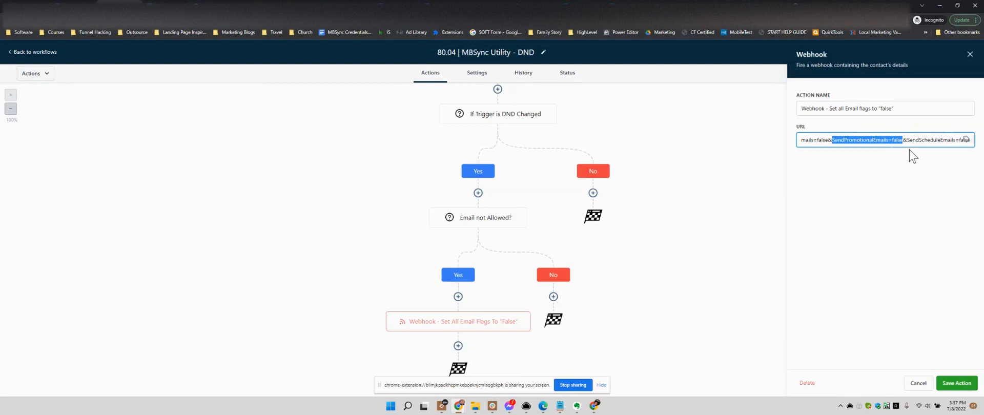
left_click(821, 140)
key("ctrl+a")
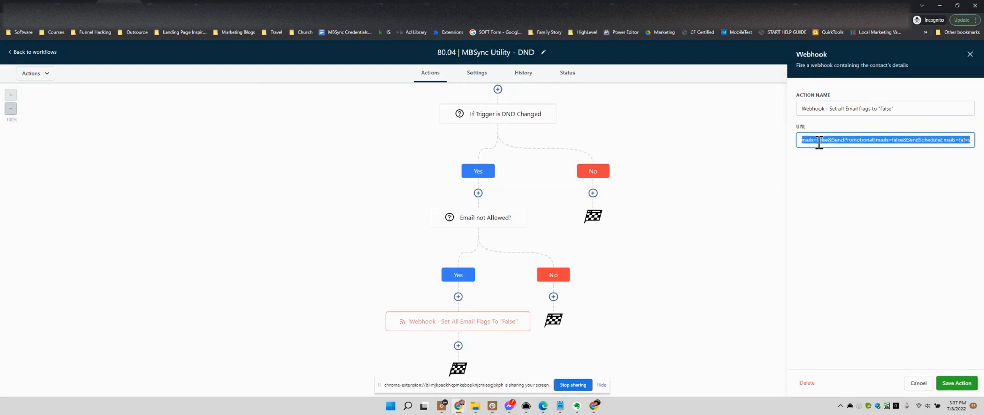
left_click(917, 383)
- Add a Webhook action to the No branch of If Trigger is DND Changed, using the copied webhook URL
scroll(688, 196, "up", 3)
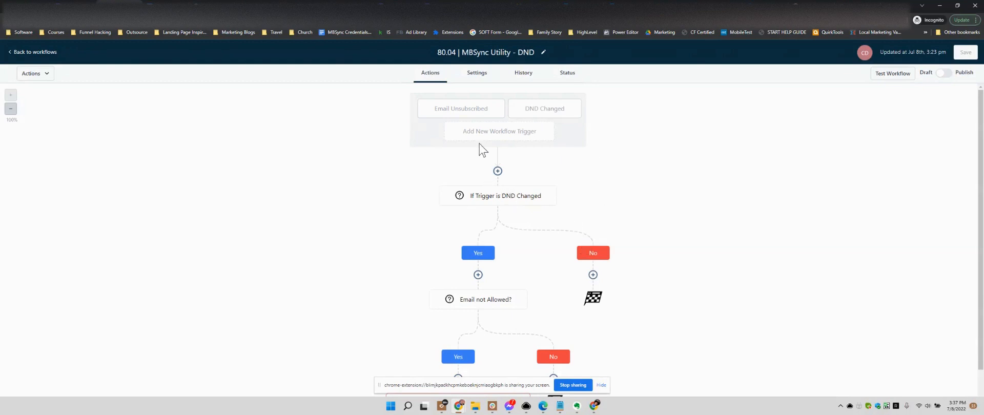
left_click(593, 275)
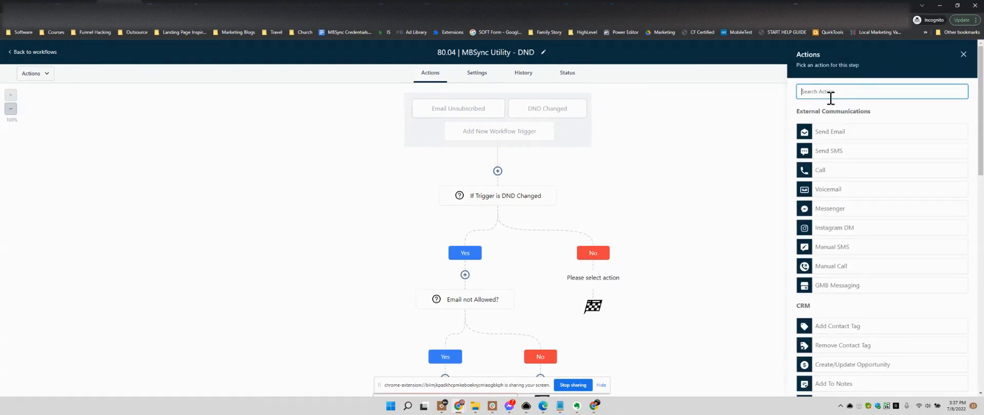
type("web")
left_click(848, 125)
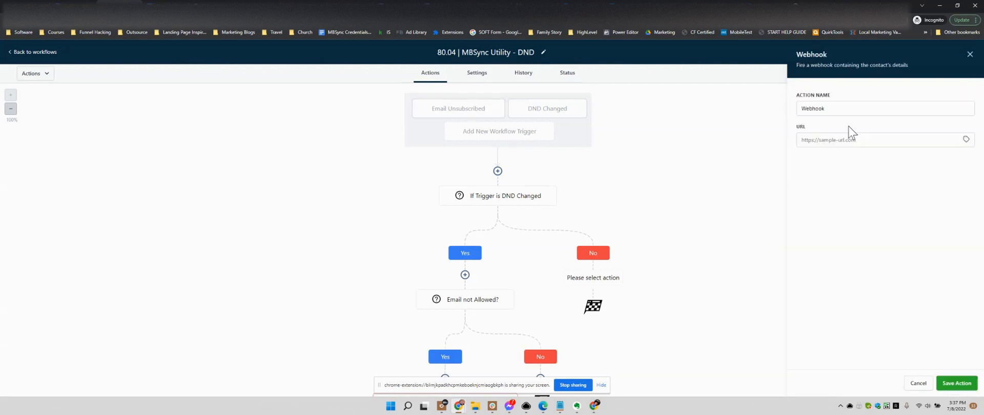
left_click(845, 144)
key("ctrl+v")
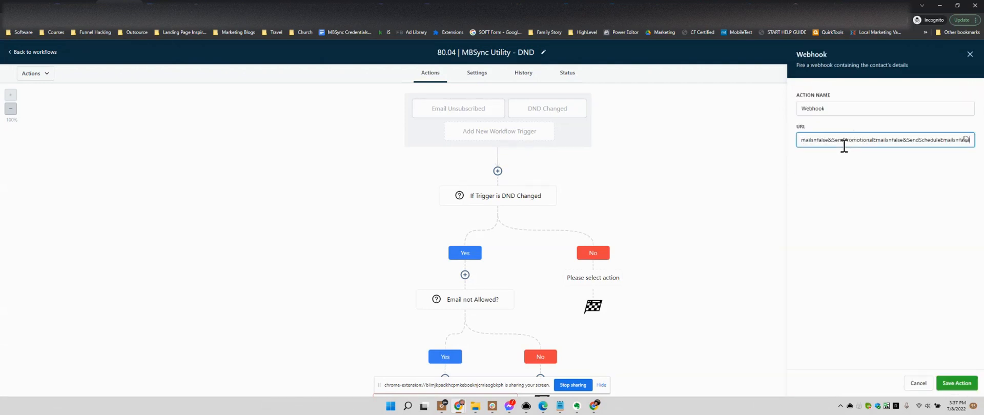
left_click(953, 382)
- Copy the existing webhook's name and rename the No branch's webhook as Webhook - Set all Email flags to "false"
scroll(727, 324, "down", 1)
scroll(727, 324, "down", 1)
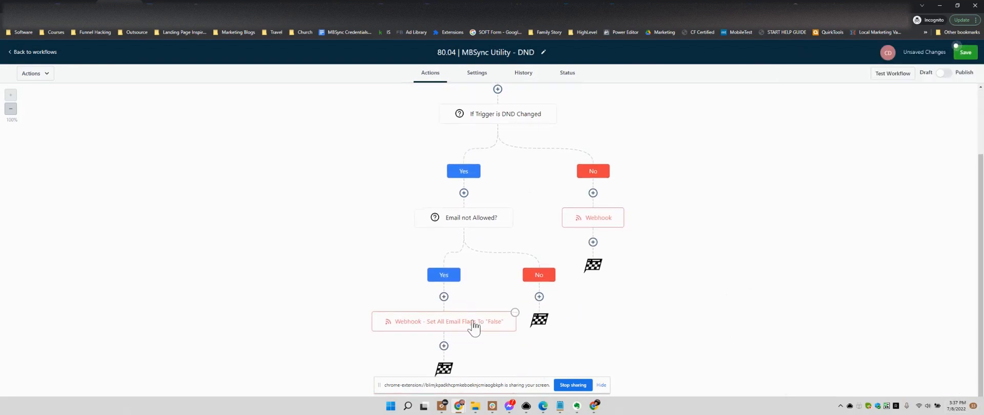
left_click(440, 325)
left_click(830, 109)
key("ctrl+a")
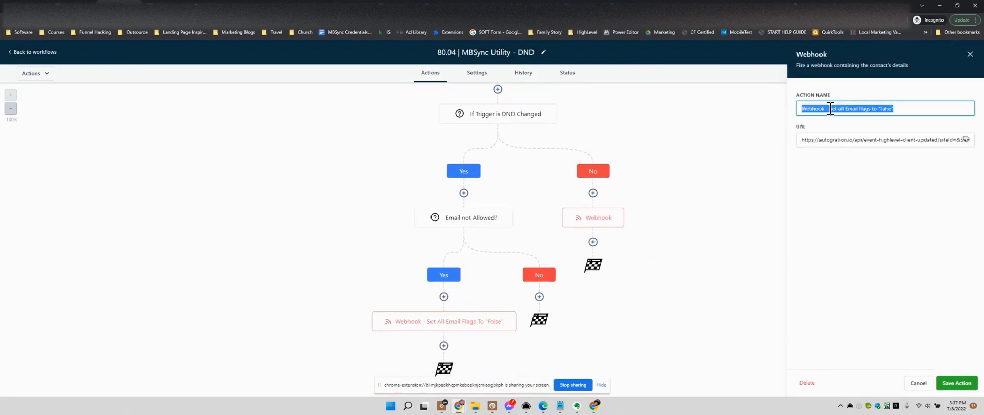
left_click(955, 383)
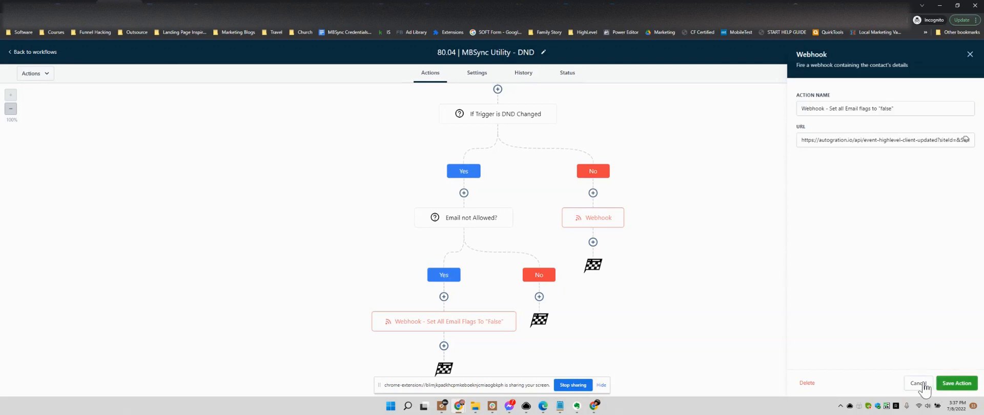
left_click(595, 220)
left_click(849, 112)
key("ctrl+a")
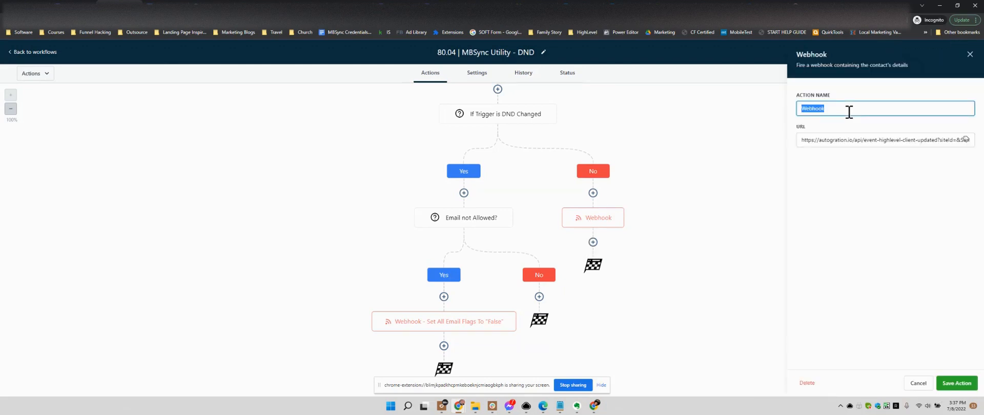
type("Webhook - Set All Email Flags To \"False\"")
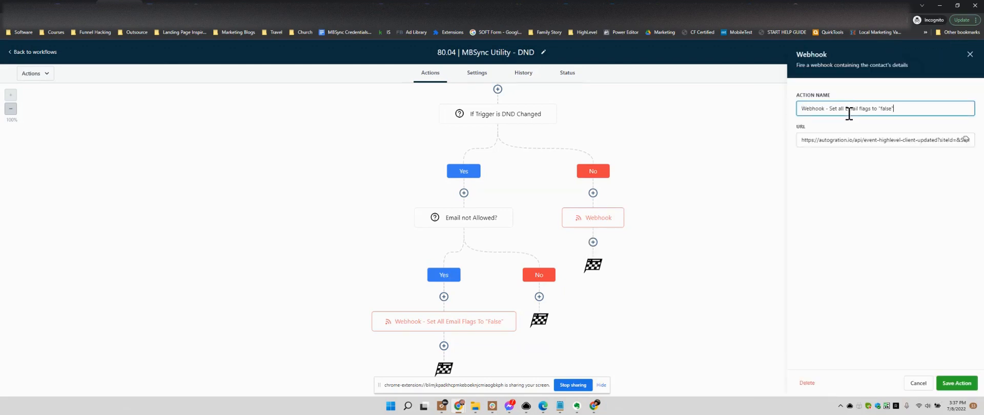
left_click(957, 382)
- Review the full DND workflow, set it to Publish, save it and return to the workflow list
scroll(631, 158, "up", 2)
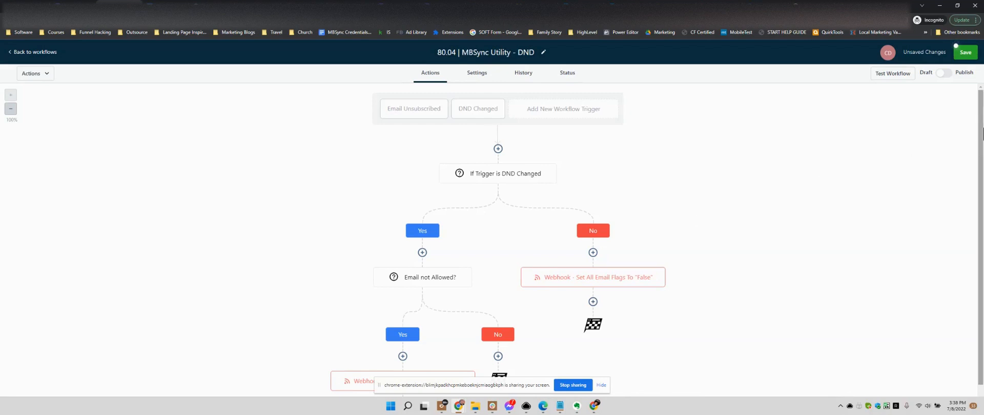
scroll(617, 125, "down", 1)
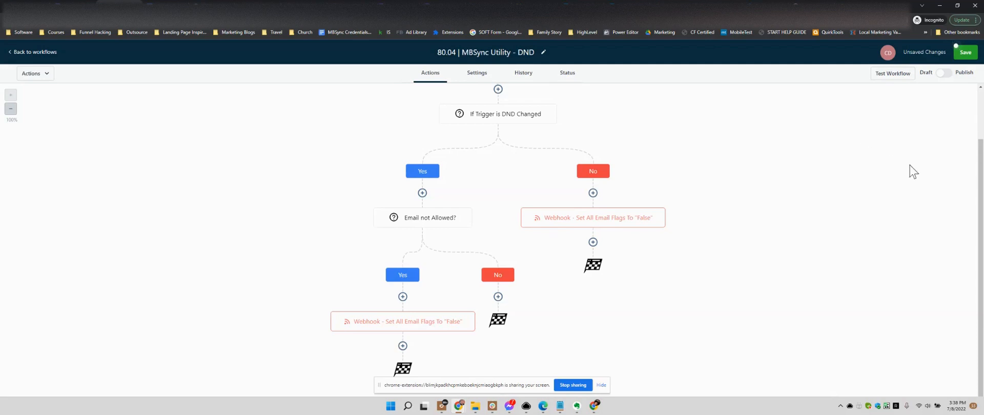
scroll(925, 206, "up", 1)
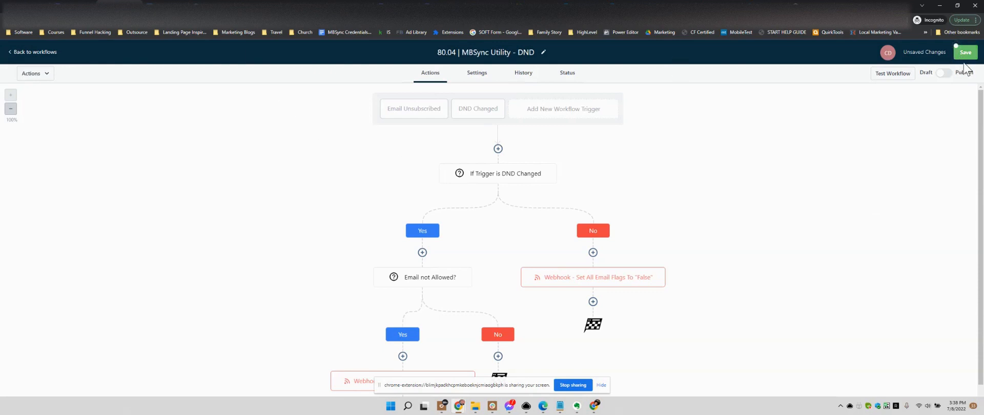
left_click(945, 73)
left_click(966, 52)
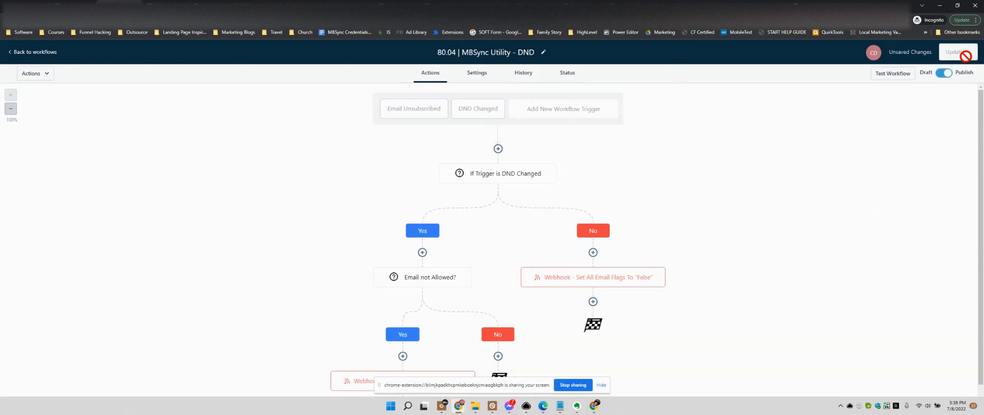
left_click(26, 53)
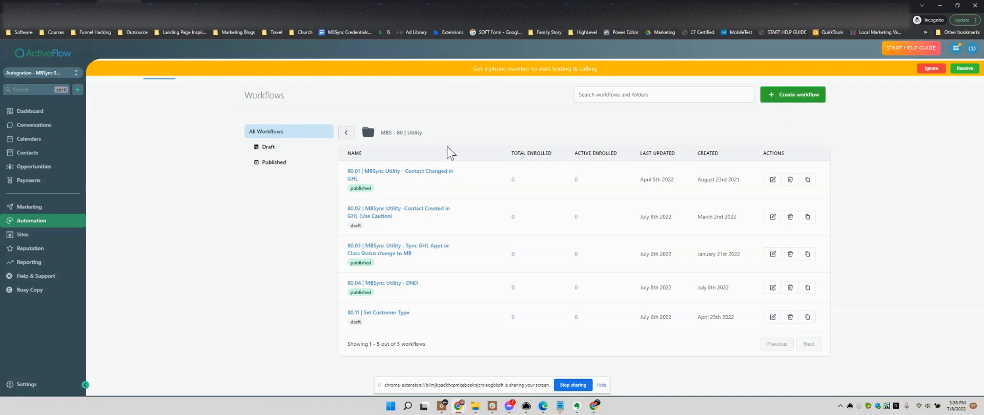
- Inspect the Webhook to MBSync - Update action in workflow 80.01 | MBSync Utility - Contact Changed in GHL and return to the list
left_click(411, 175)
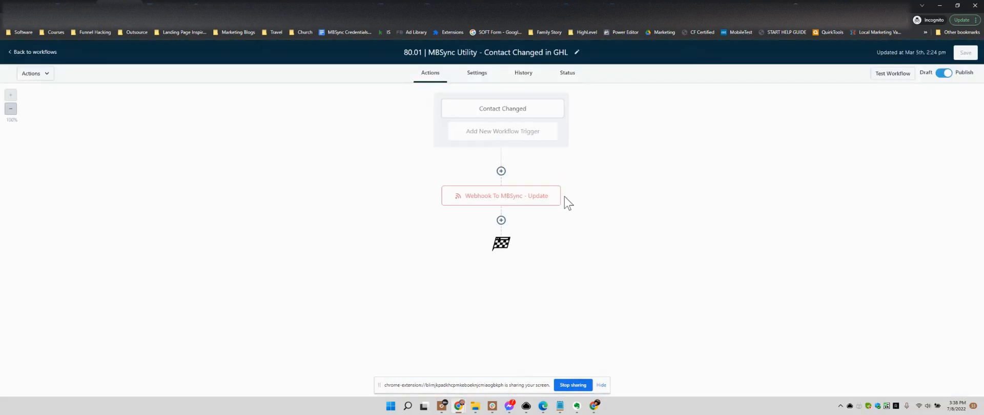
left_click(503, 199)
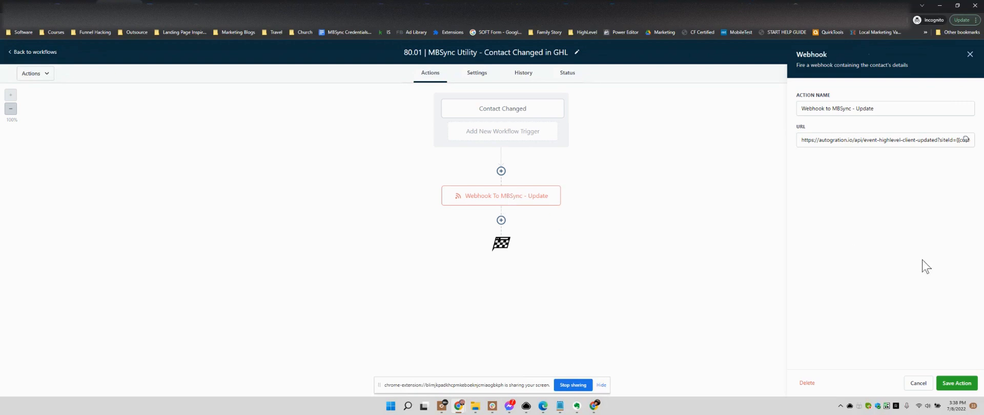
left_click(920, 384)
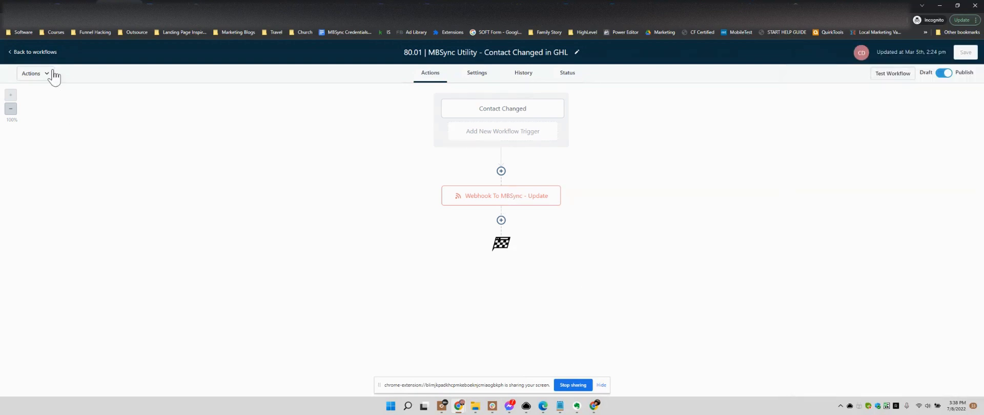
left_click(42, 51)
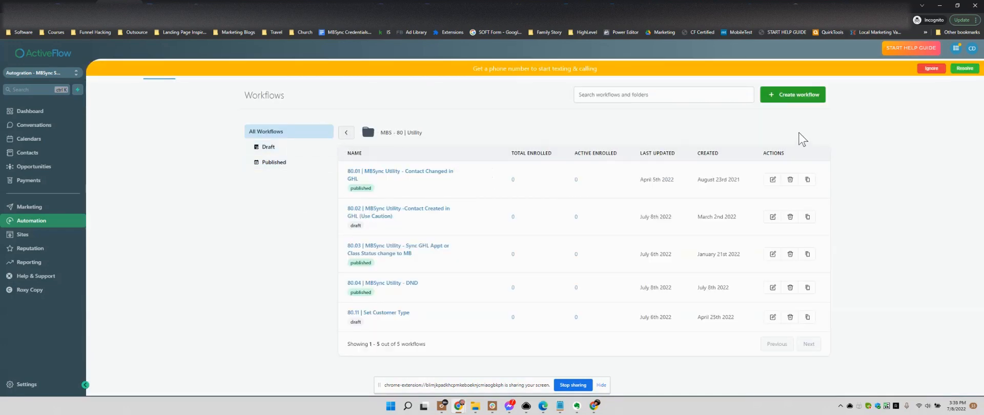
- Create a new empty workflow from the MBS - 80 | Utility folder
left_click(809, 98)
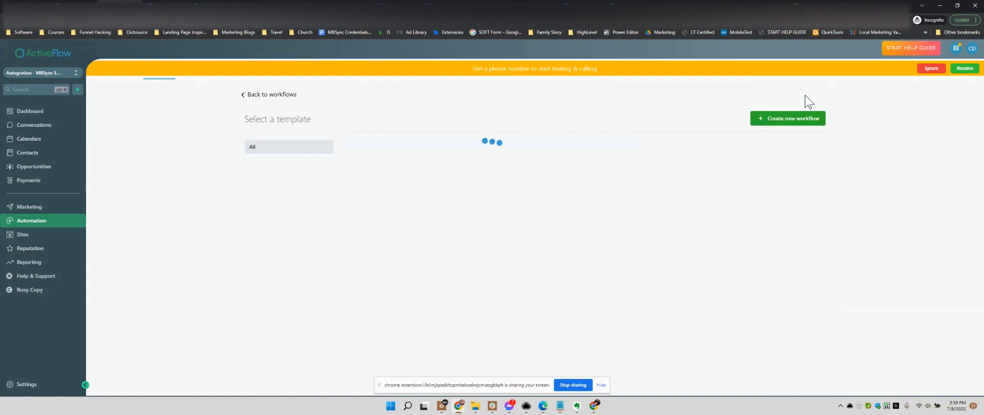
left_click(426, 263)
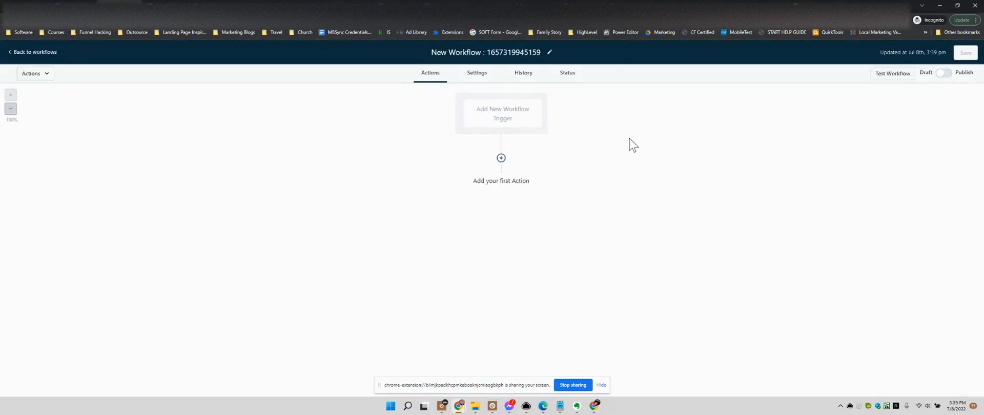
- Choose Contact Changed as the workflow trigger and add a filter for DND with the Has changed operator
left_click(505, 115)
left_click(778, 92)
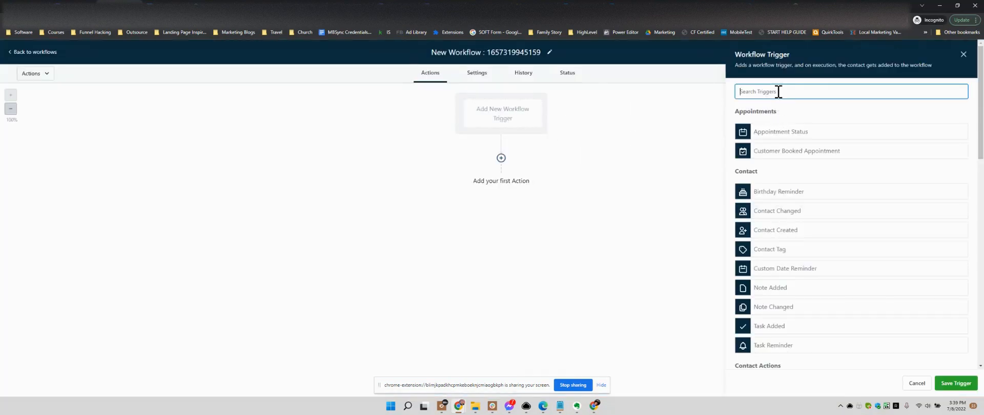
left_click(802, 212)
left_click(772, 148)
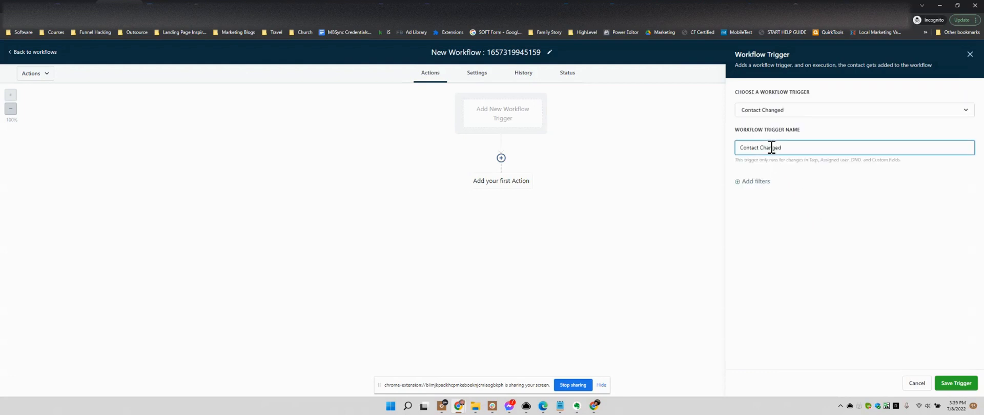
left_click(756, 182)
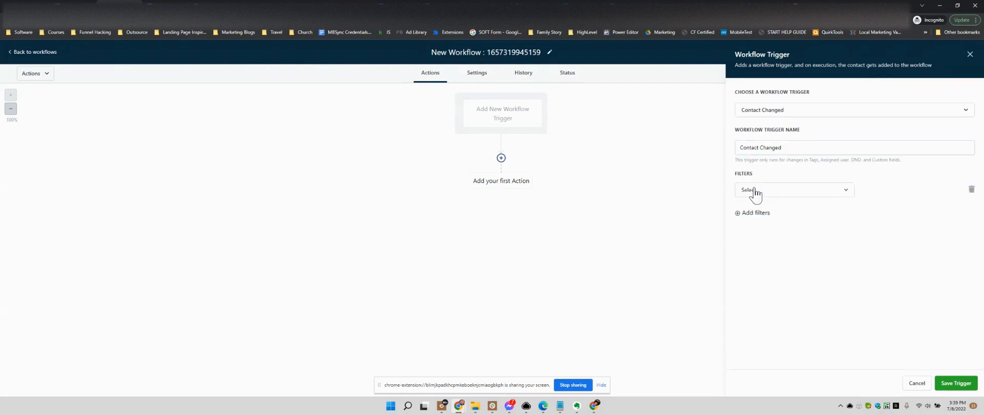
left_click(755, 192)
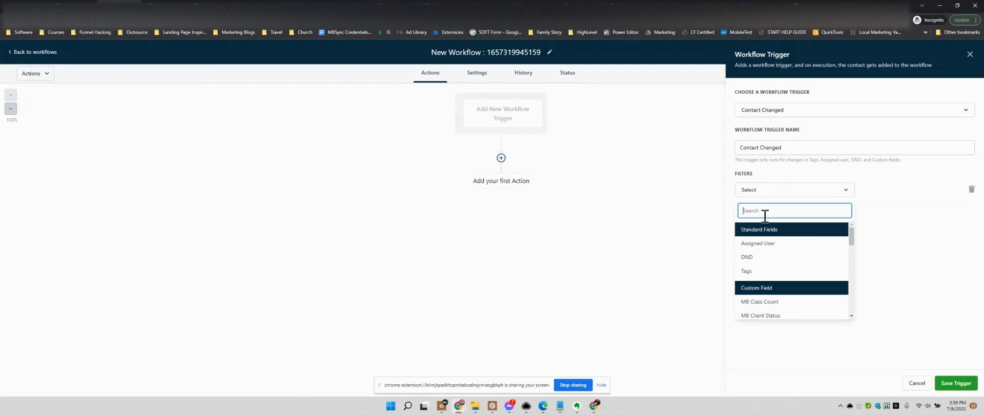
type("d")
left_click(748, 257)
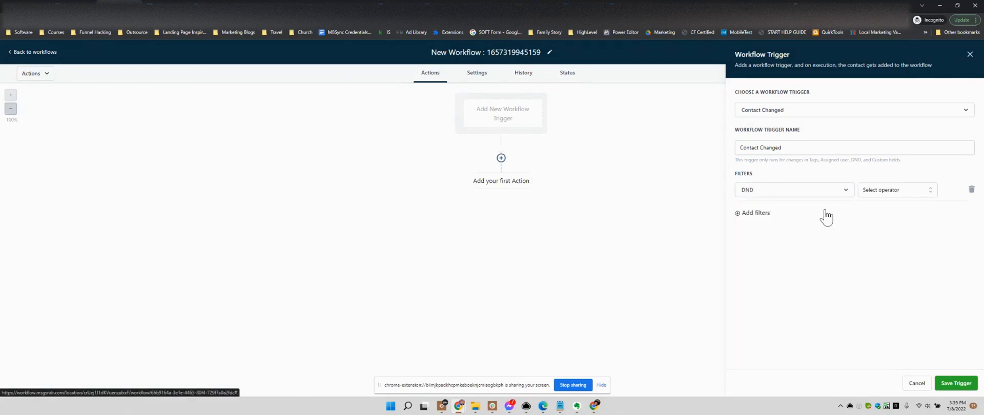
left_click(870, 189)
left_click(874, 207)
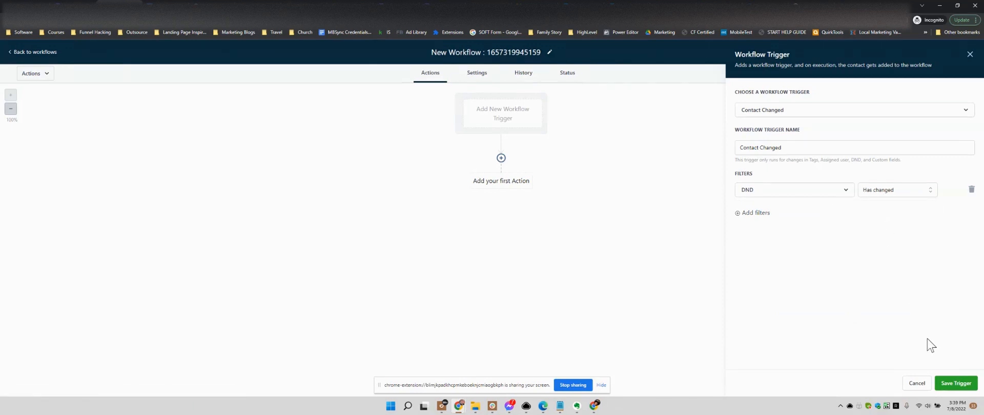
- Name the trigger DND Changed and save it
left_click_drag(811, 147, 730, 143)
type("DND Changed")
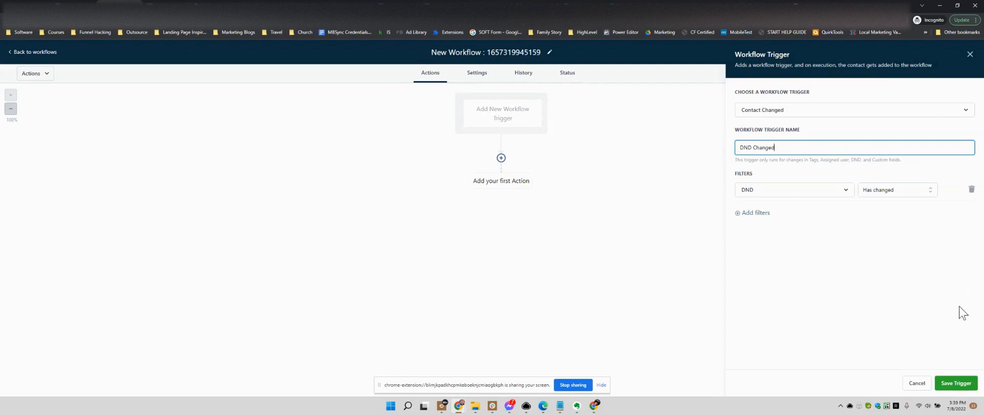
left_click(953, 382)
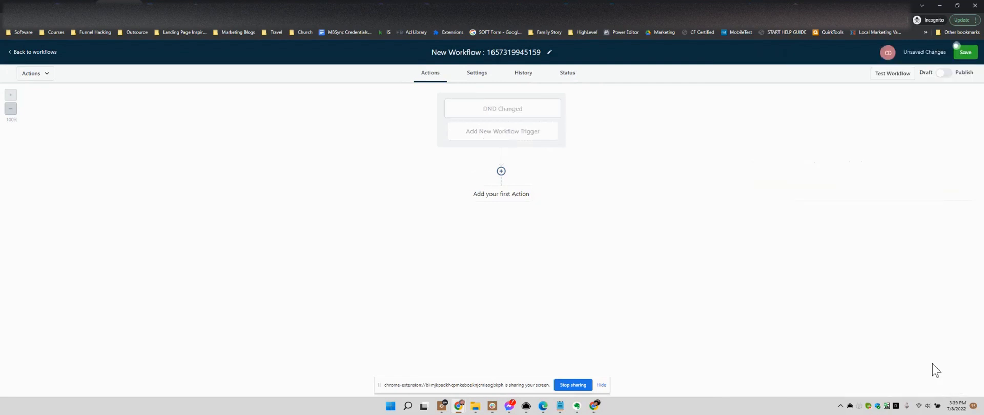
- Add an If / Else action as the first action under the DND Changed trigger
left_click(501, 171)
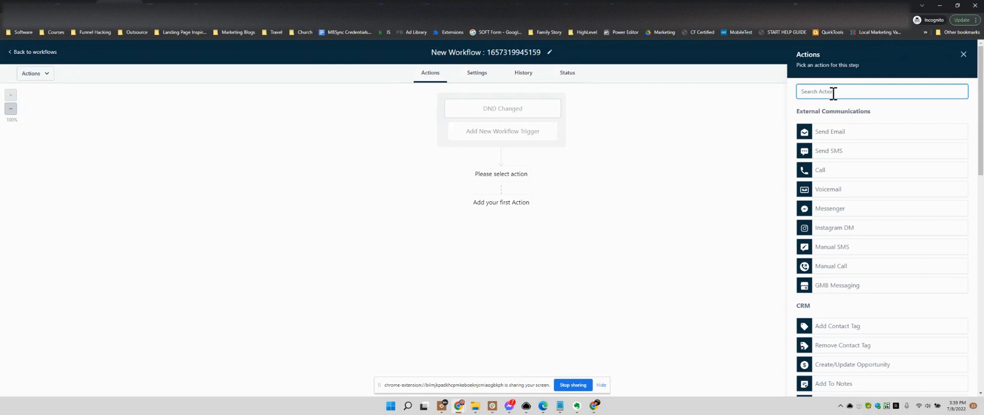
type("dn")
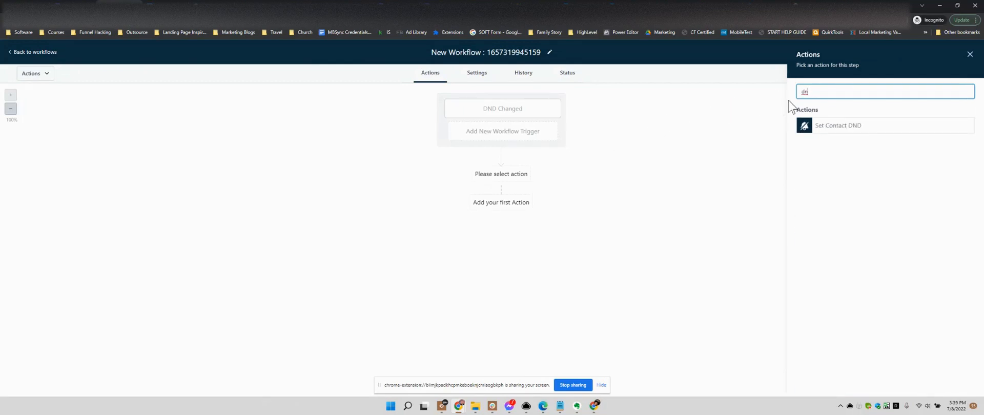
key("BackSpace")
key("BackSpace")
type("if")
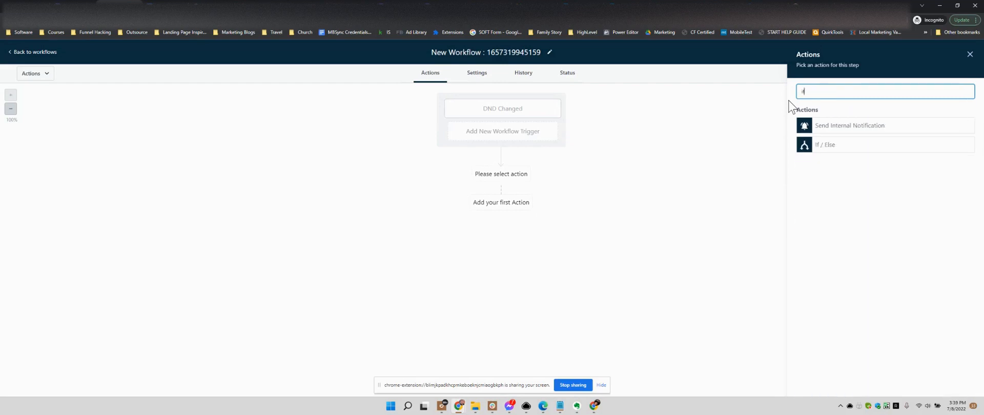
left_click(845, 148)
- Base the condition's segment on the contact detail DND Enabled Channels
left_click(701, 156)
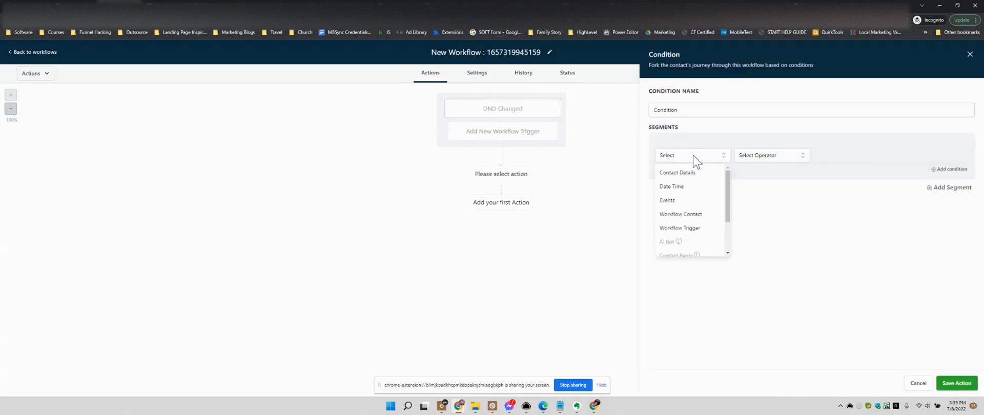
left_click(682, 172)
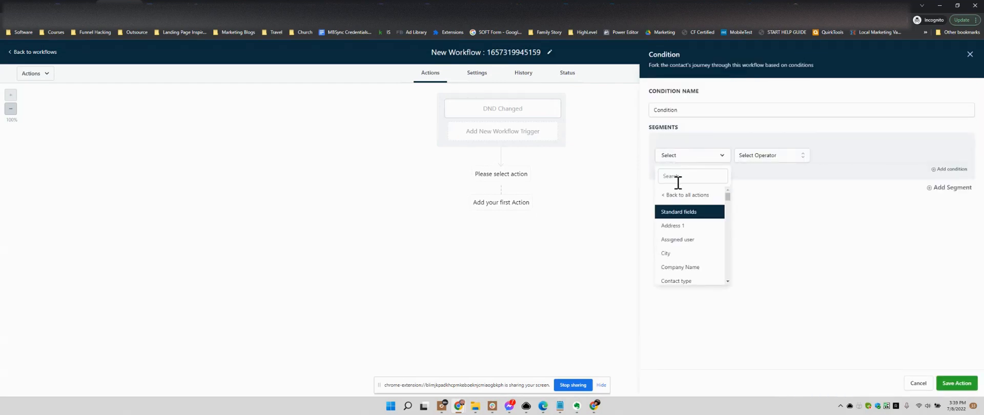
left_click(680, 176)
type("dnd")
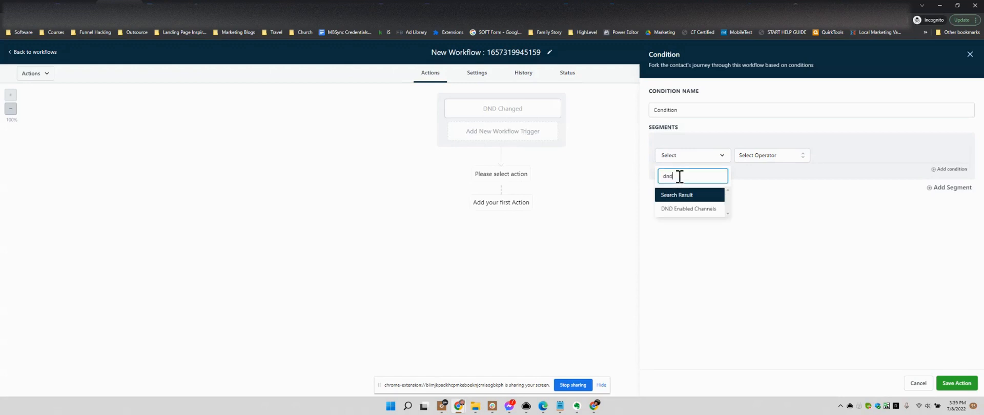
left_click(684, 208)
- Complete the condition with the Does not include operator and the Email channel, and save the action
left_click(789, 155)
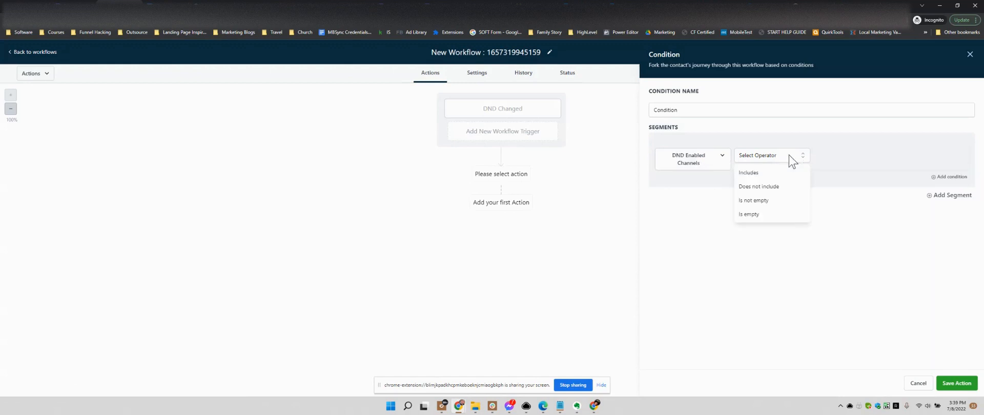
left_click(777, 172)
left_click(871, 157)
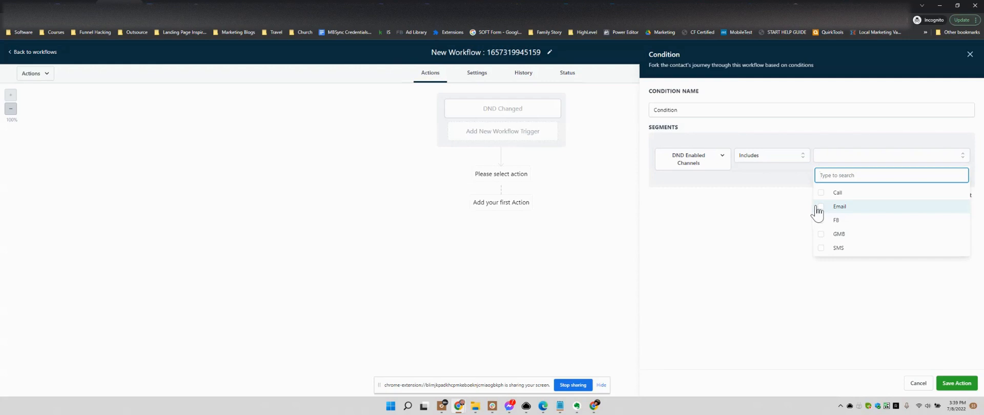
left_click(776, 156)
left_click(769, 188)
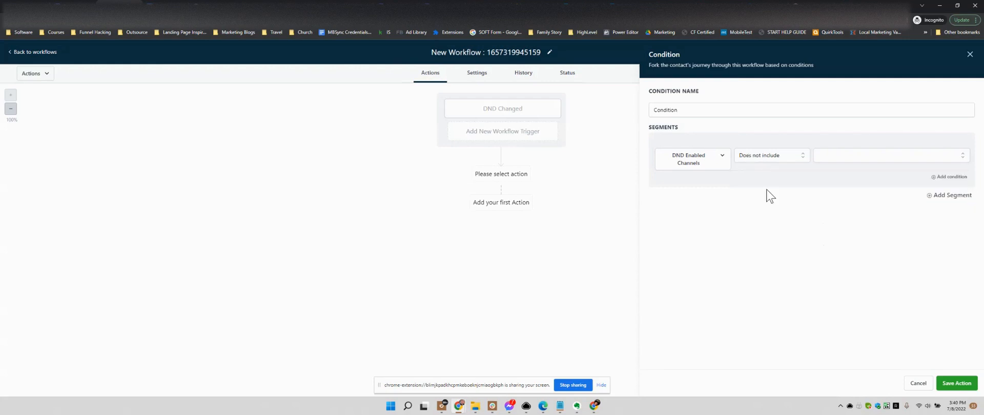
left_click(837, 159)
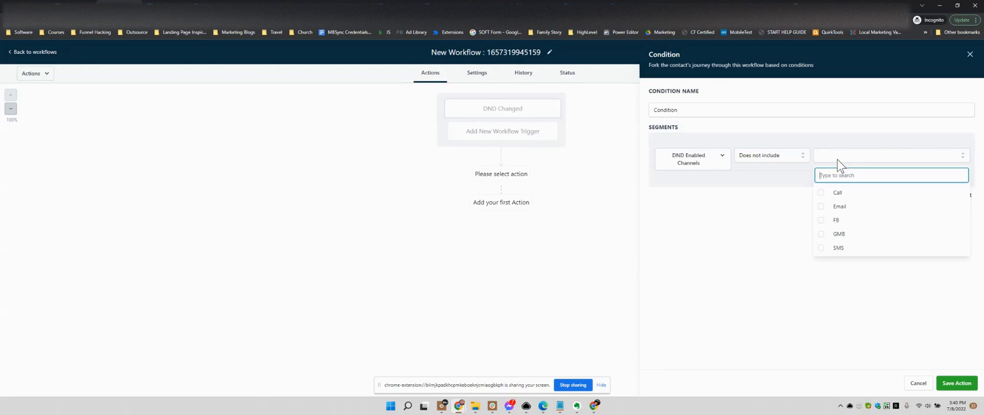
left_click(821, 206)
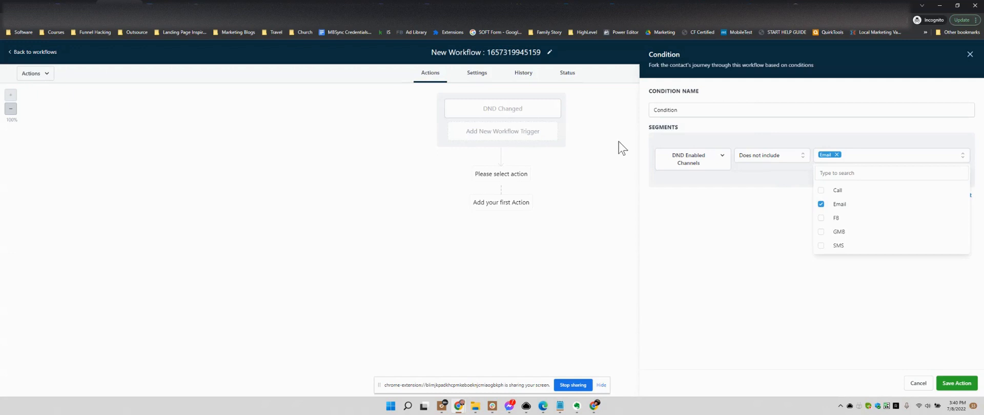
left_click(811, 128)
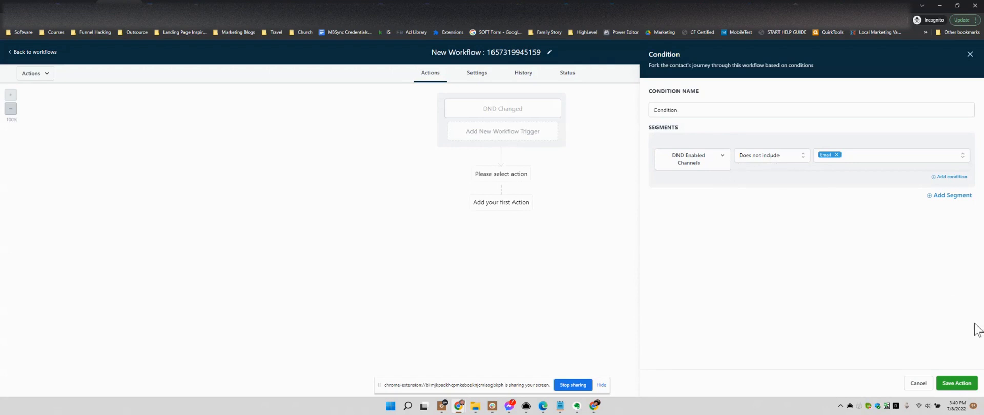
left_click(957, 383)
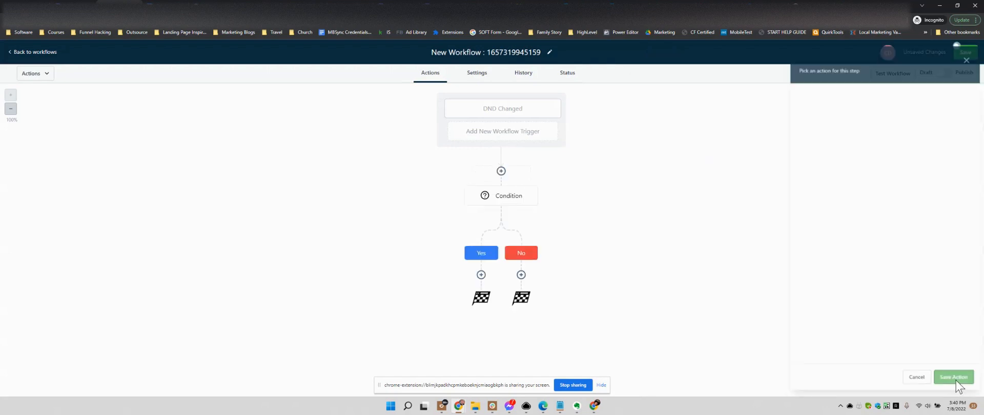
left_click(481, 276)
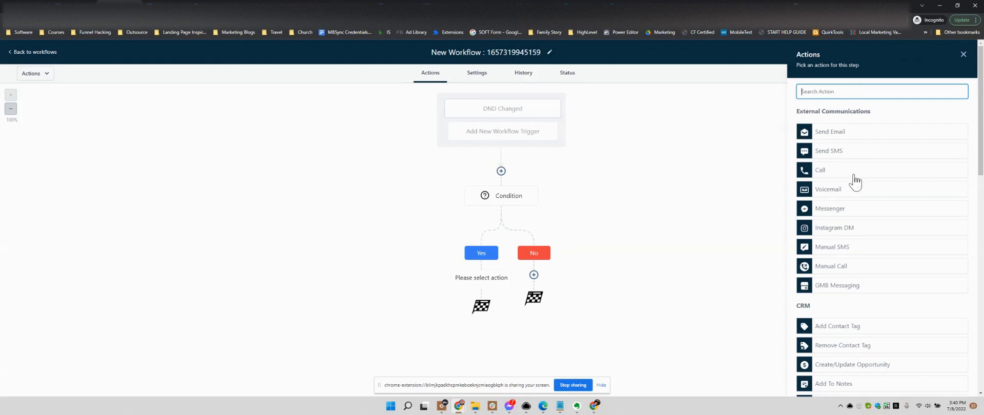
type("web")
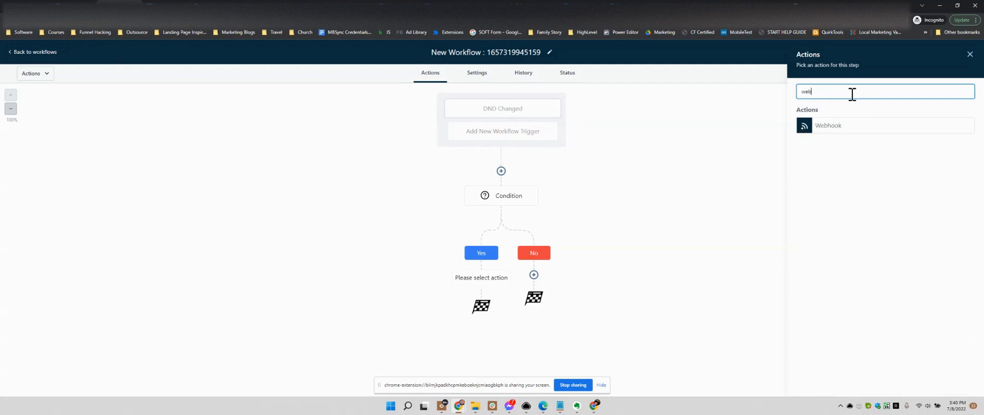
left_click(828, 126)
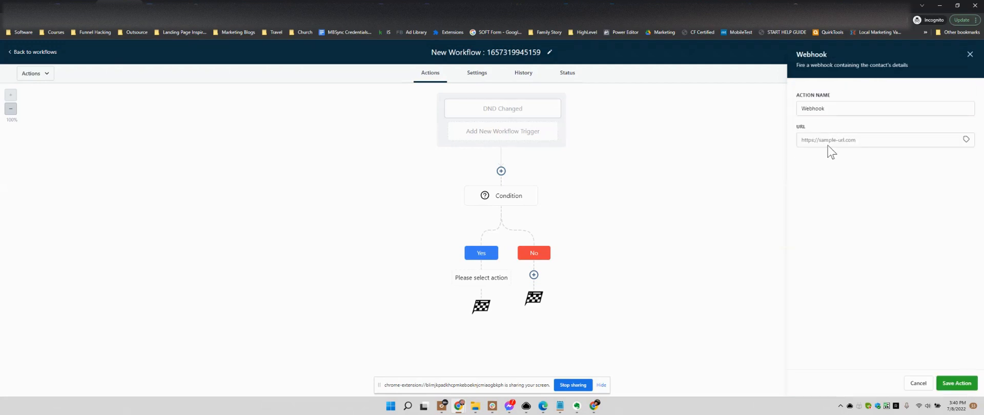
left_click(839, 146)
type("Webhook - Set all Email flags to \"false\"")
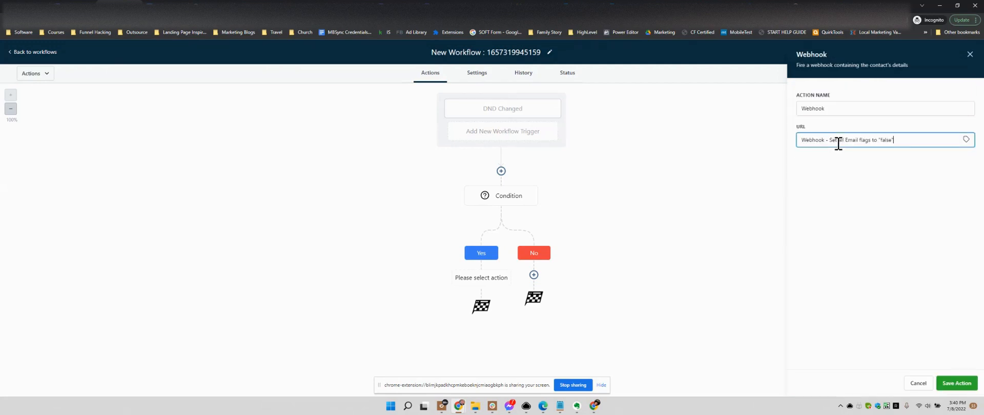
triple_click(839, 141)
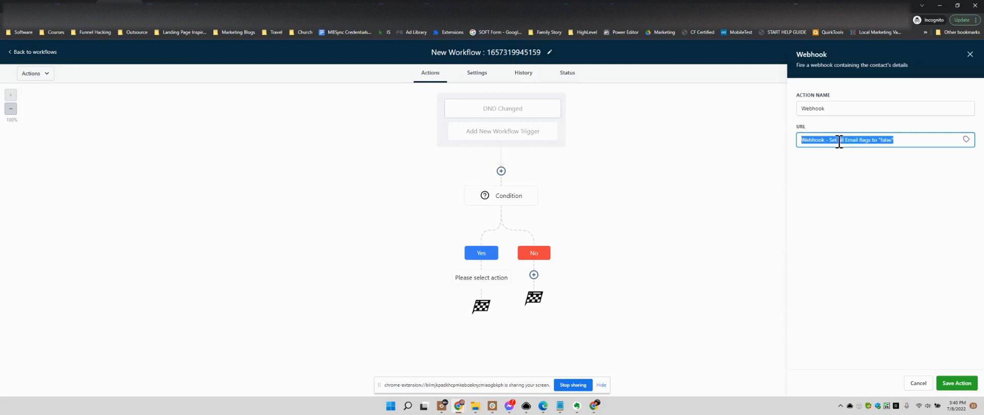
key("BackSpace")
left_click(950, 389)
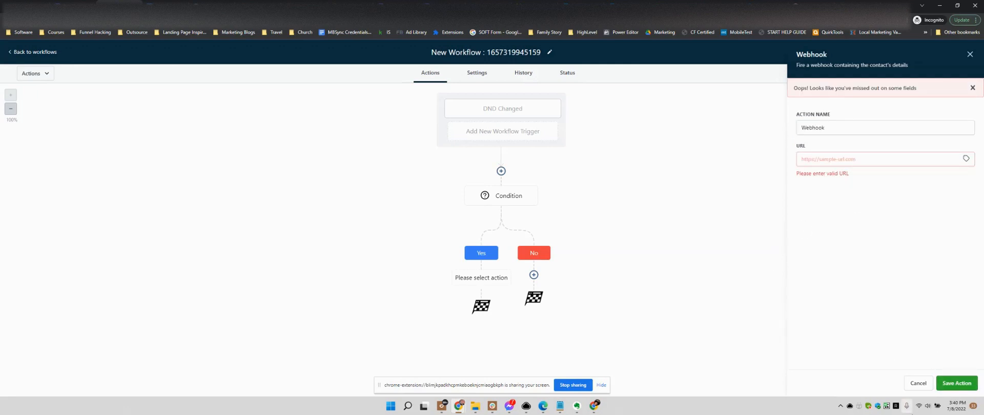
left_click(919, 384)
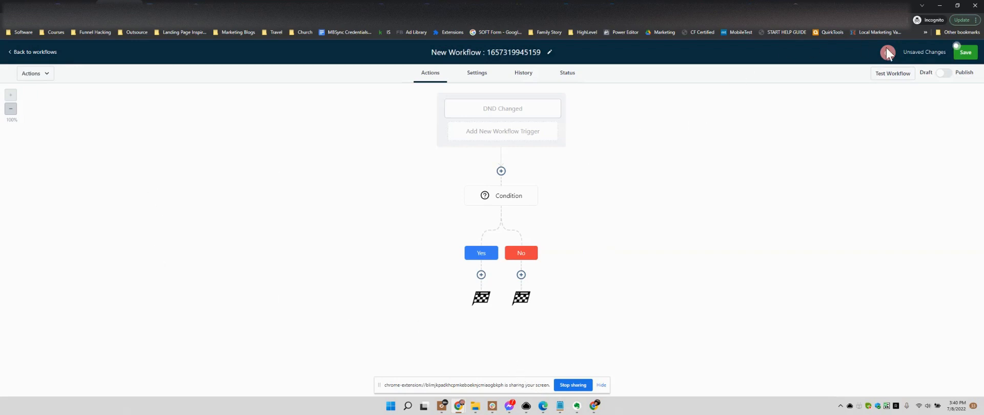
- Save the new workflow and return to the workflow list
left_click(968, 52)
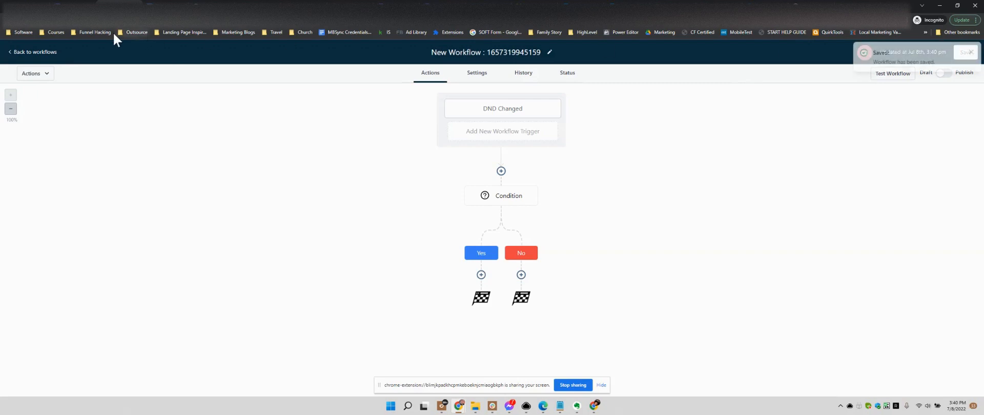
left_click(36, 53)
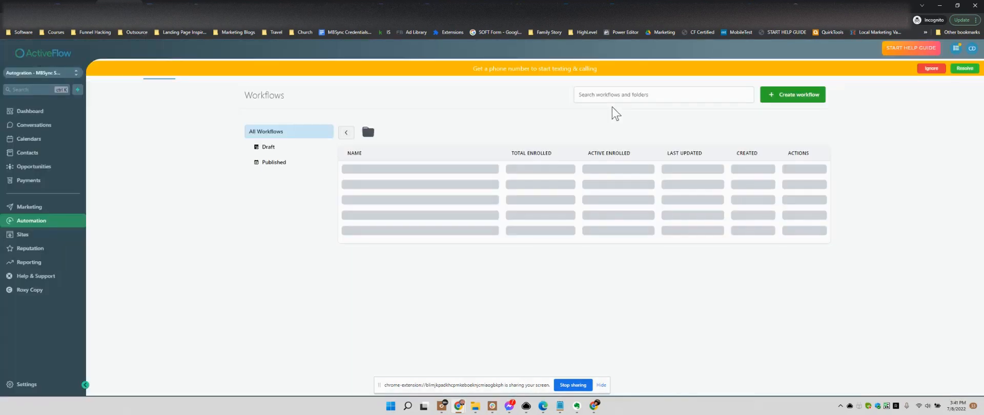
- Open the 80.04 | MBSync Utility - DND workflow and review its If Trigger is DND Changed and Email not Allowed? conditions
mouse_move(393, 166)
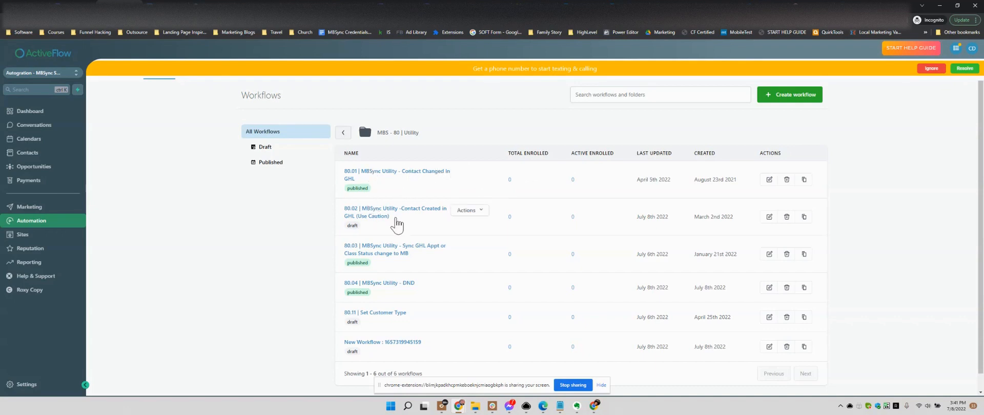
left_click(380, 284)
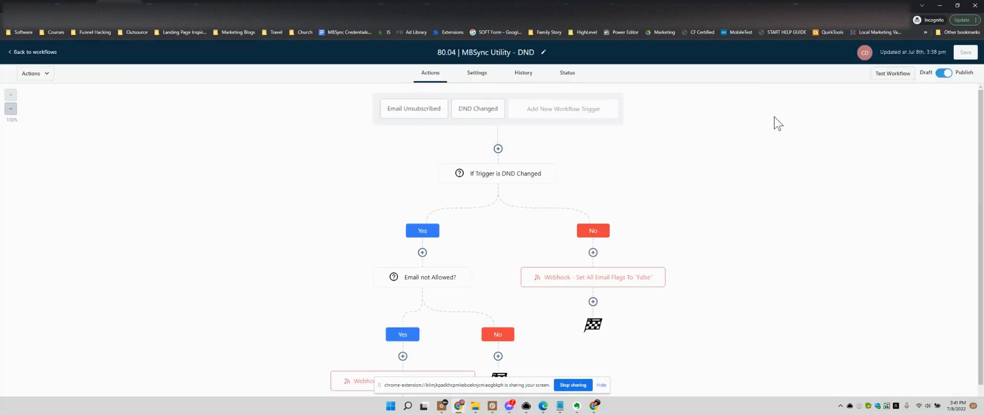
left_click(494, 177)
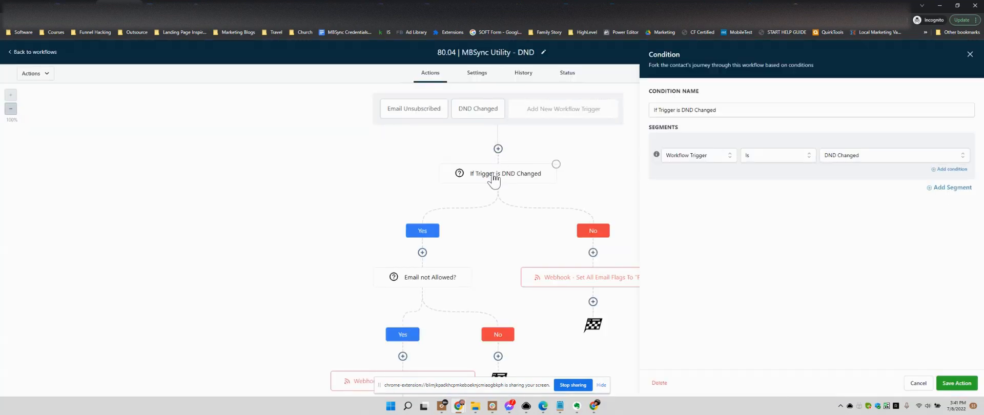
left_click(417, 279)
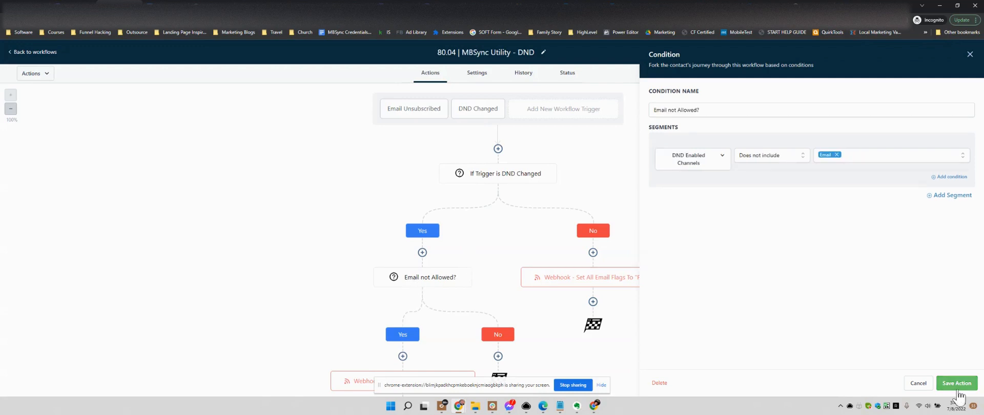
left_click(915, 384)
- Change the Email not Allowed? condition to DND Enabled Channels Includes Email, and save the action
left_click(404, 280)
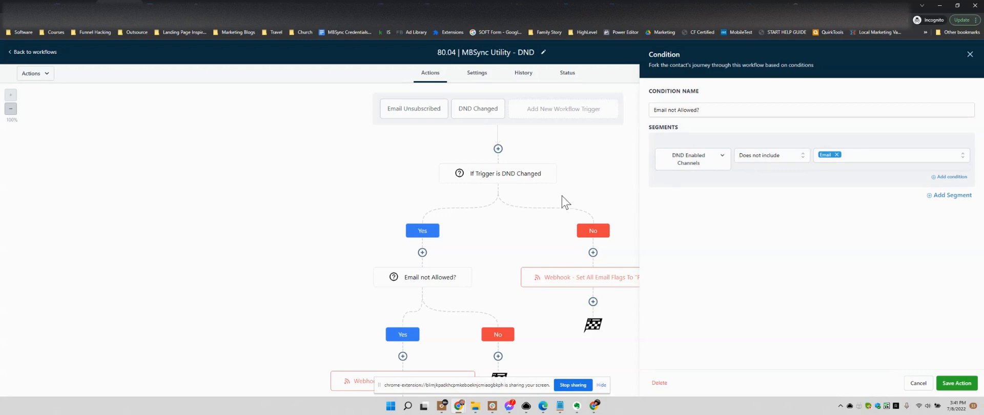
left_click(763, 155)
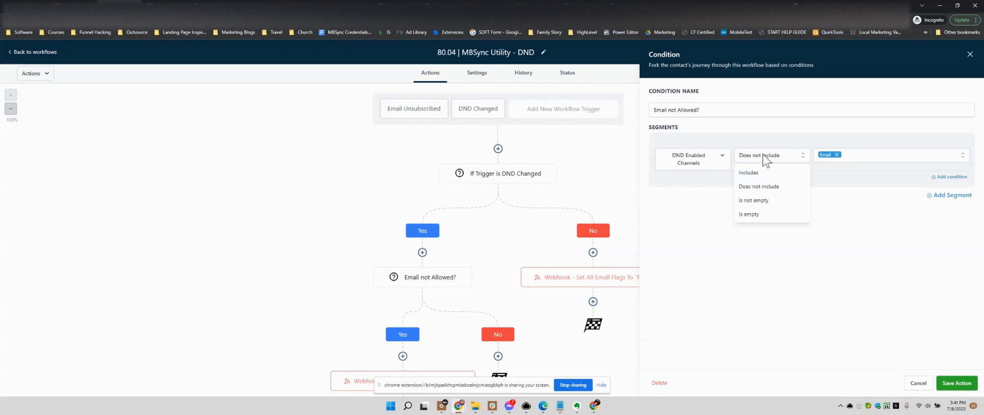
left_click(756, 174)
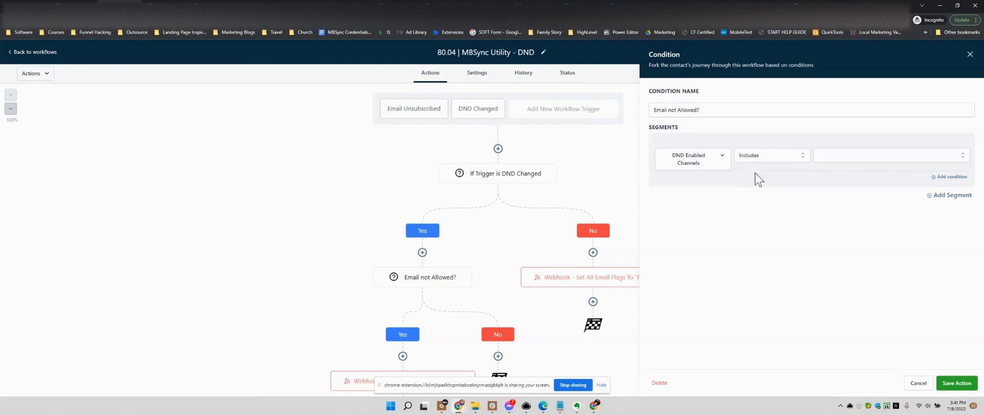
left_click(848, 152)
left_click(847, 209)
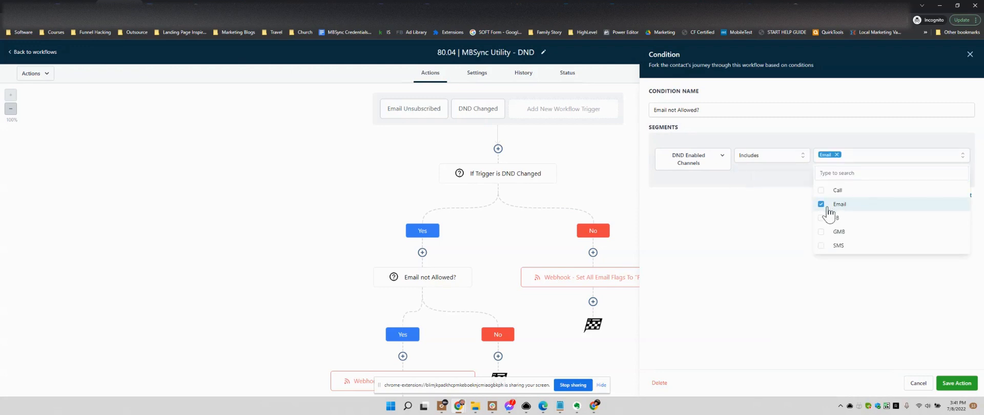
left_click(767, 247)
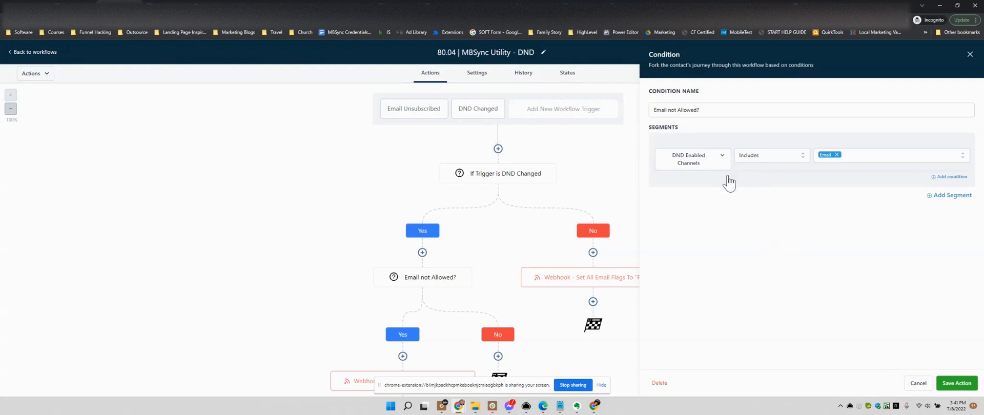
left_click(962, 387)
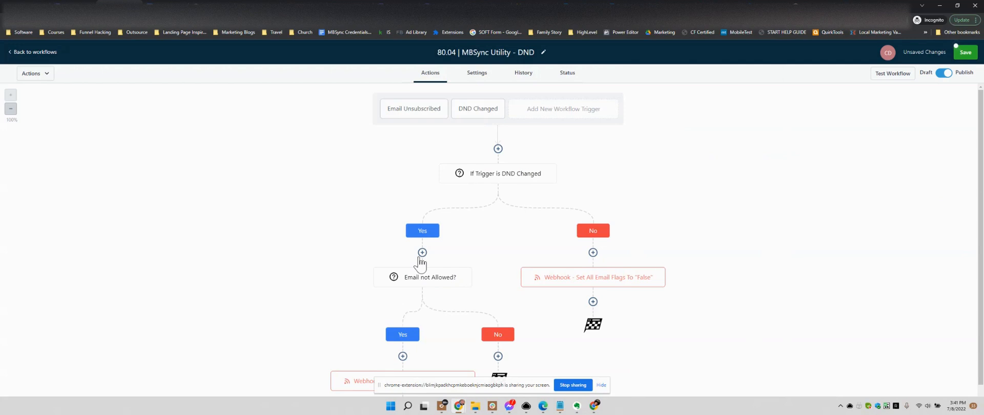
- Copy the URL from the Set all Email flags to "false" webhook under the Email not Allowed? condition's Yes branch, leaving the webhook unchanged
scroll(427, 282, "down", 1)
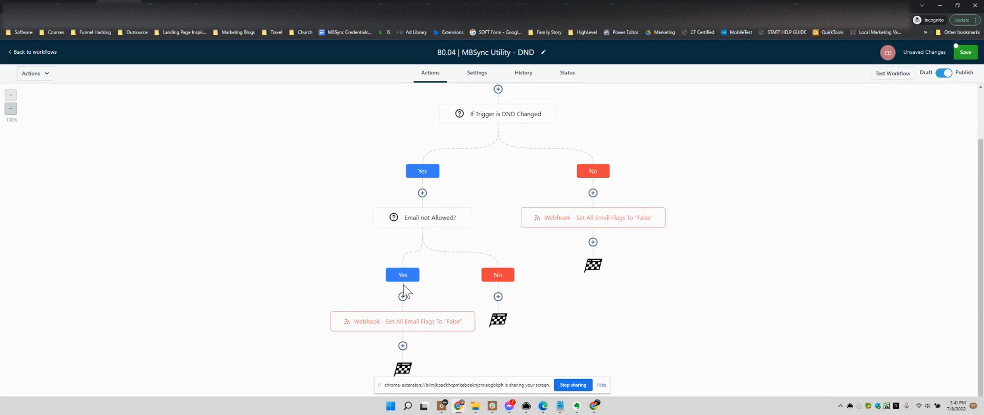
left_click(405, 328)
triple_click(839, 147)
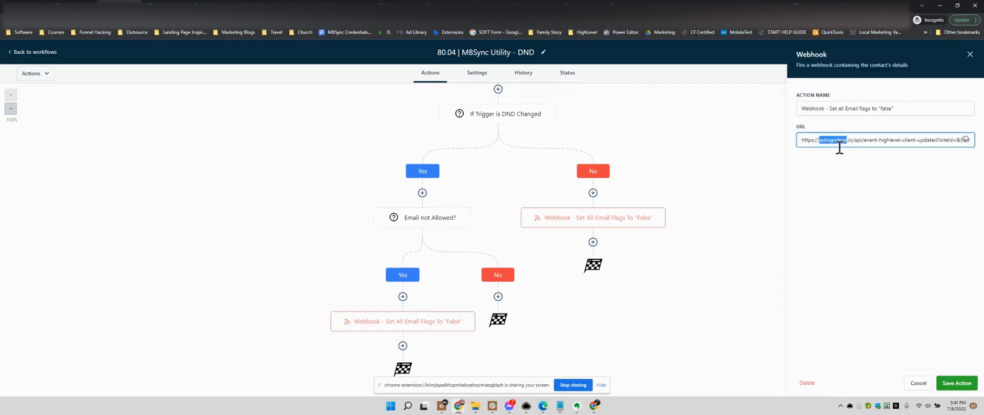
left_click(923, 385)
- Save the 80.04 | MBSync Utility - DND workflow and return to the workflow list
left_click(35, 53)
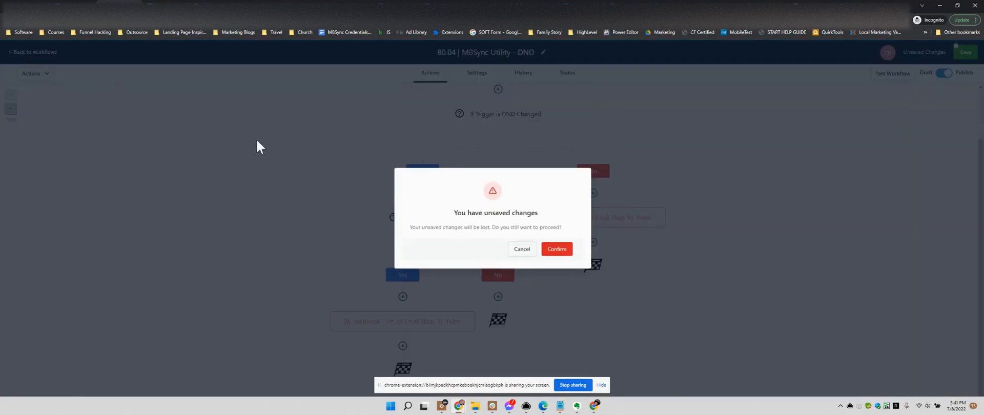
left_click(532, 250)
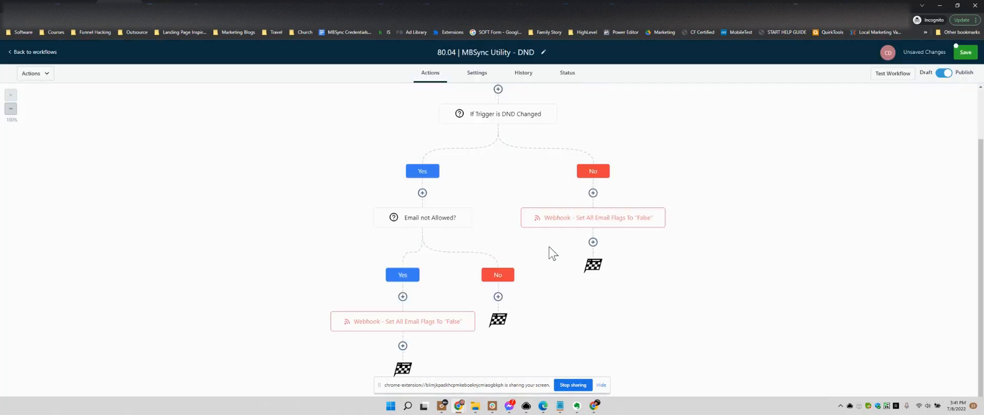
left_click(968, 55)
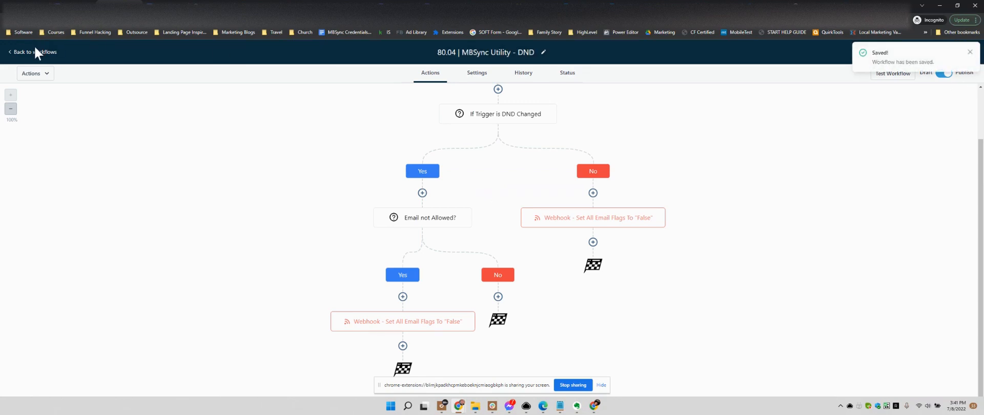
left_click(32, 52)
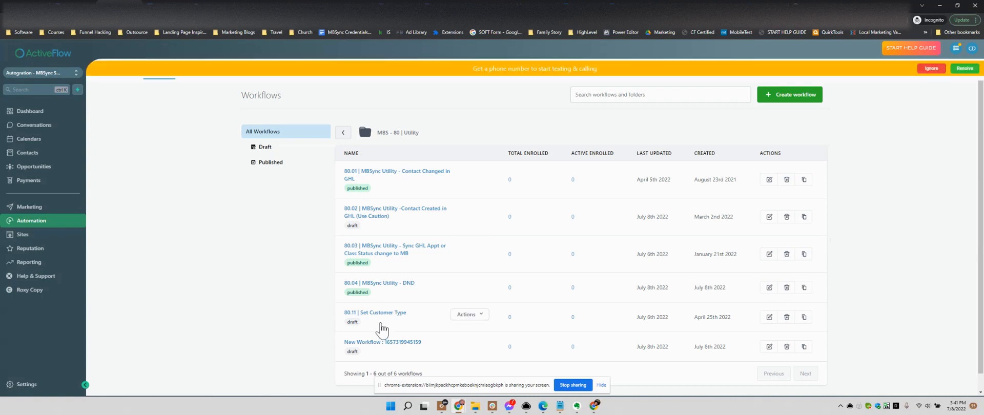
- Open the draft New Workflow and add a Webhook action to its condition's Yes branch
left_click(380, 342)
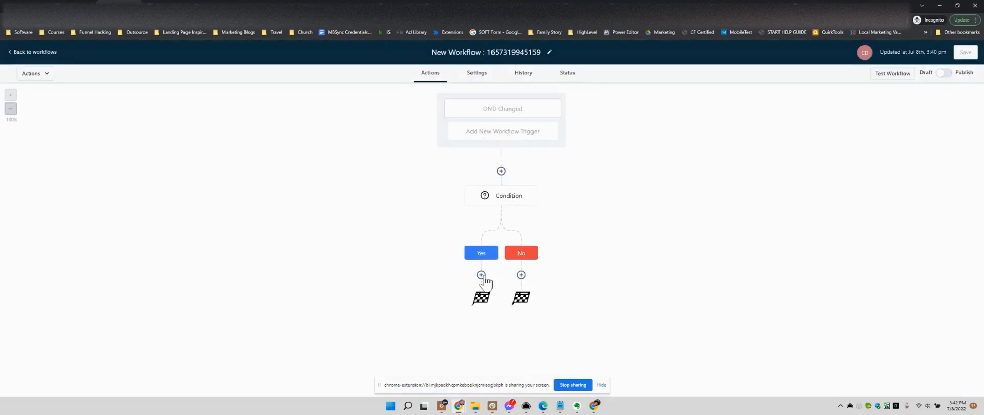
left_click(481, 275)
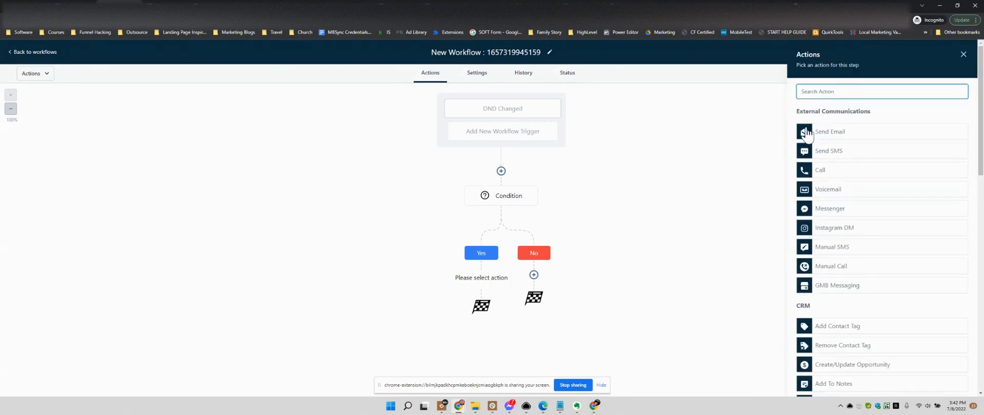
type("e")
key("BackSpace")
type("web")
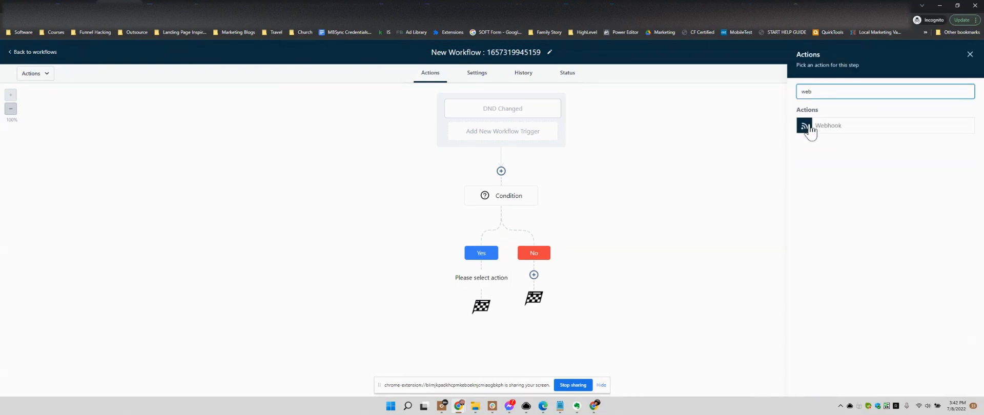
left_click(809, 126)
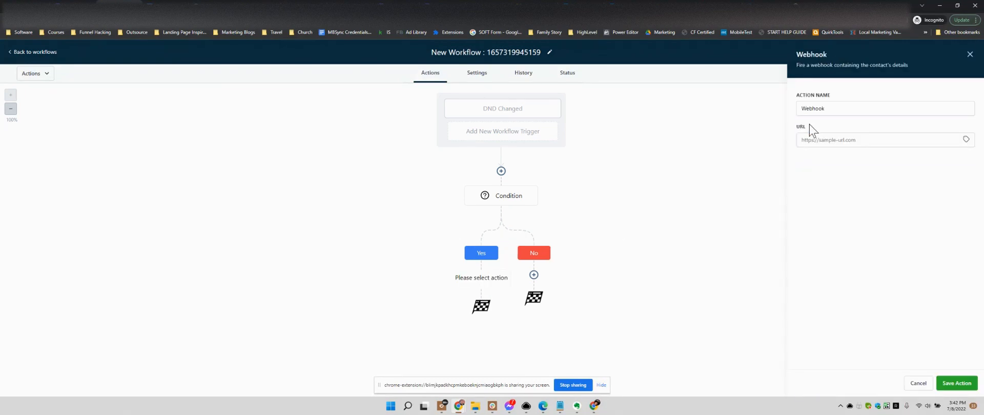
- Paste the copied URL into the webhook and set SendAccountEmails, SendPromotionalEmails and SendScheduleEmails to true
left_click(832, 144)
key("ctrl+v")
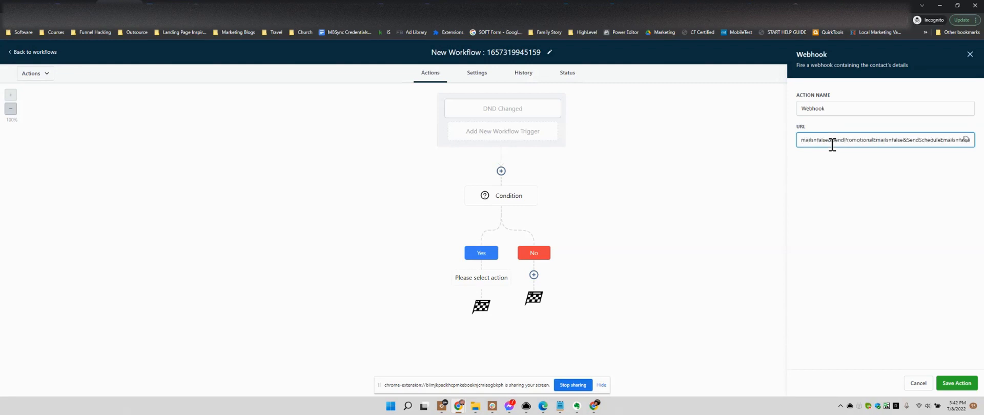
key("BackSpace")
key("BackSpace")
key("BackSpace")
key("BackSpace")
key("BackSpace")
type("true")
key("BackSpace")
key("BackSpace")
key("BackSpace")
key("BackSpace")
key("BackSpace")
type("true")
left_click(844, 140)
key("BackSpace")
key("BackSpace")
key("BackSpace")
key("BackSpace")
key("BackSpace")
type("true")
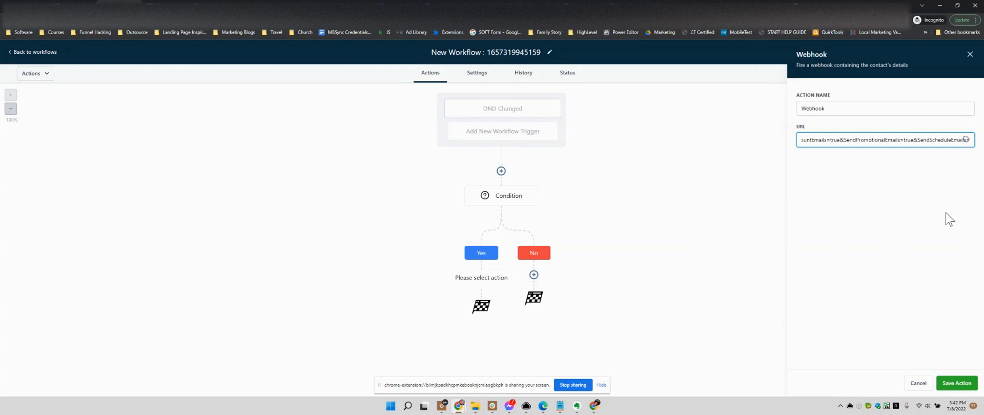
- Insert the custom value Mbs_site_id into the webhook URL
key("Left")
key("Left")
key("Left")
key("Left")
key("Left")
key("Left")
key("Left")
key("Left")
key("Left")
key("Left")
key("Left")
key("Left")
key("Left")
key("Left")
key("Left")
key("Left")
key("Left")
key("Left")
key("Left")
key("Left")
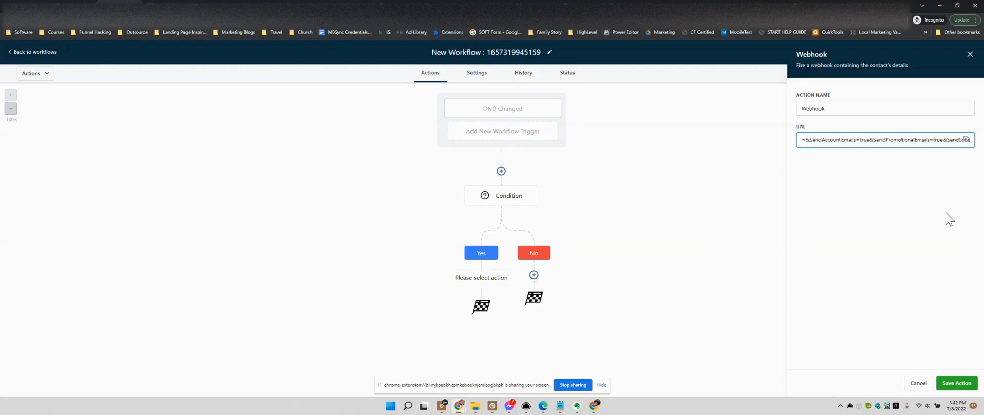
key("Left")
key("Left")
key("Left")
key("Left")
key("Left")
key("Left")
key("Left")
key("Left")
key("Left")
key("Left")
key("Left")
key("Left")
key("Left")
key("Left")
key("Left")
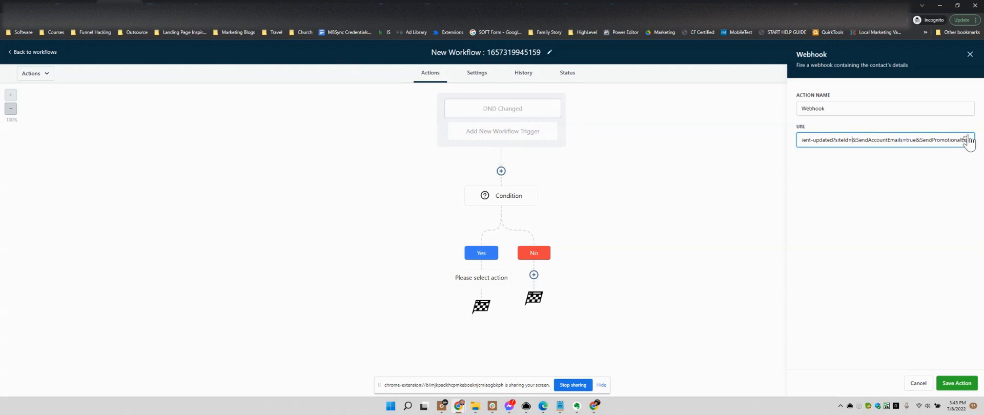
left_click(967, 140)
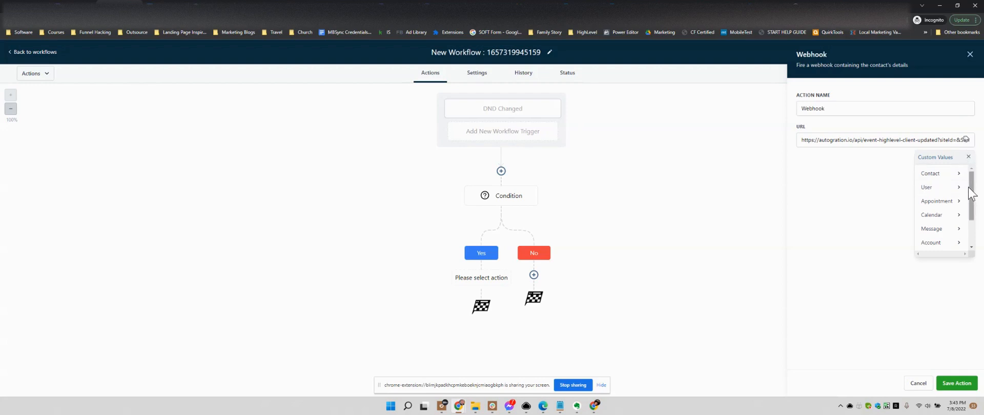
left_click_drag(971, 193, 972, 216)
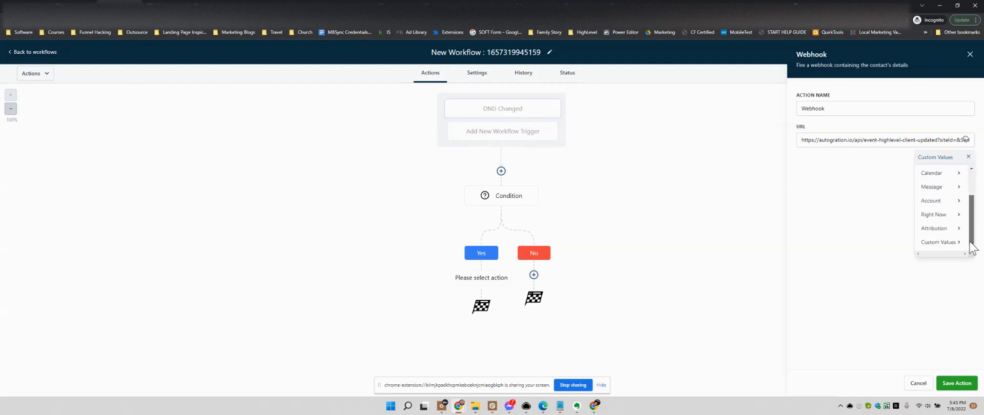
left_click(937, 243)
scroll(936, 237, "down", 3)
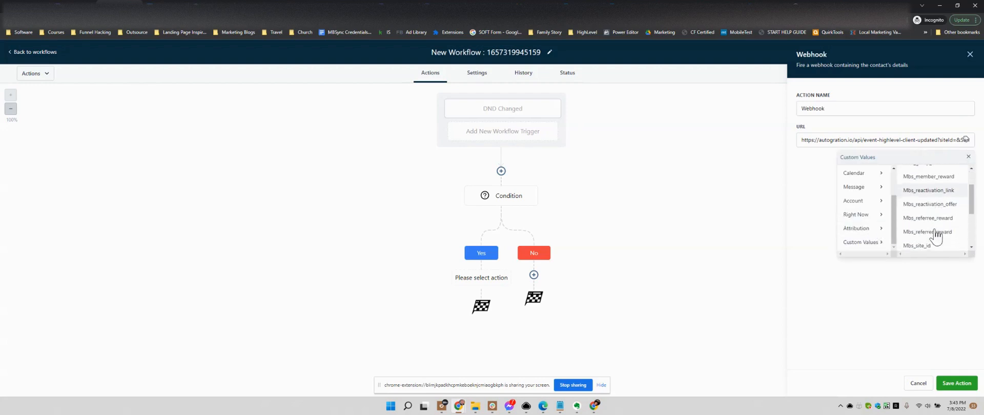
left_click(930, 247)
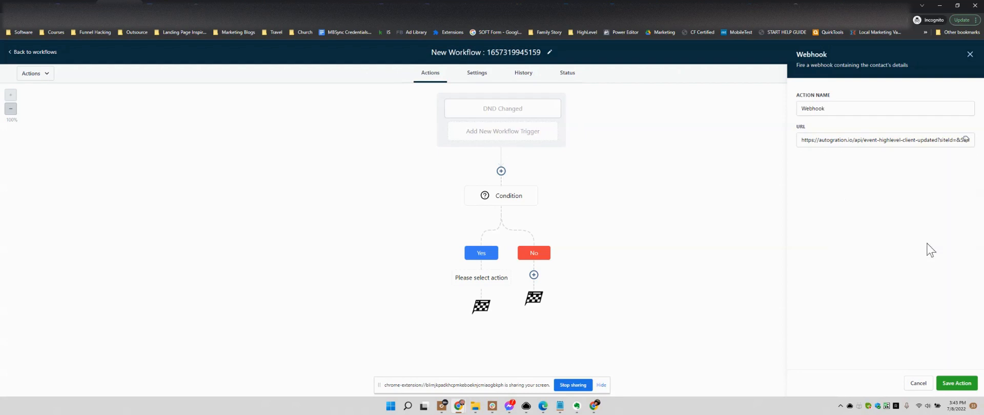
- Move the mbs_site_id custom value from the URL's end to directly after siteId=, and save the webhook action
left_click(958, 140)
key("End")
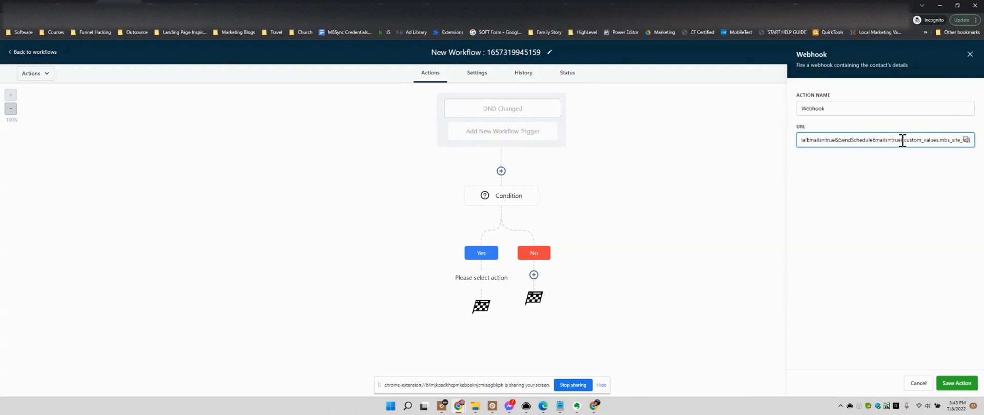
left_click_drag(901, 140, 983, 147)
key("ctrl+c")
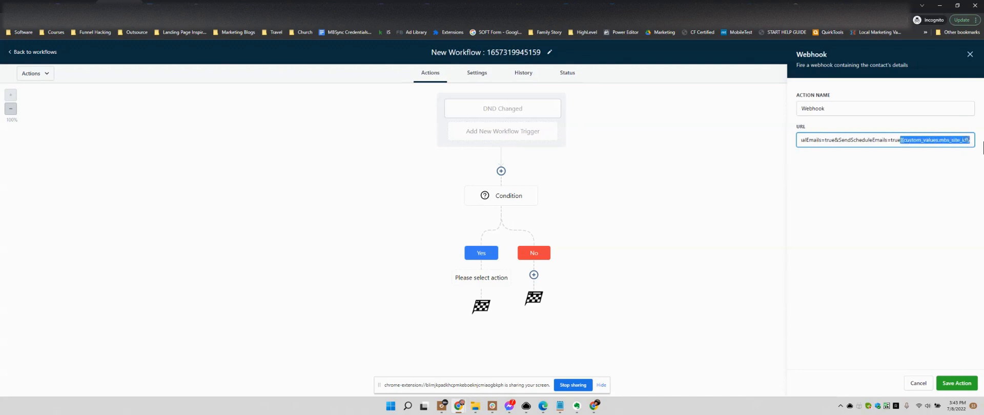
key("BackSpace")
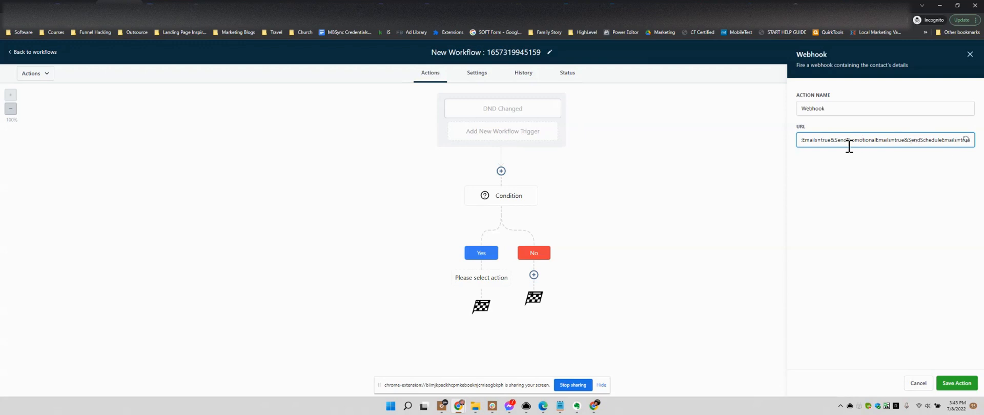
key("Home")
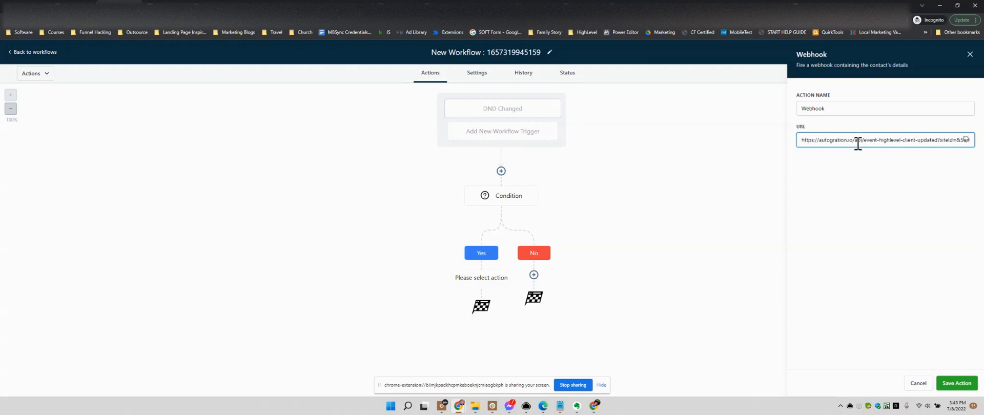
left_click(955, 139)
key("ctrl+v")
left_click(957, 383)
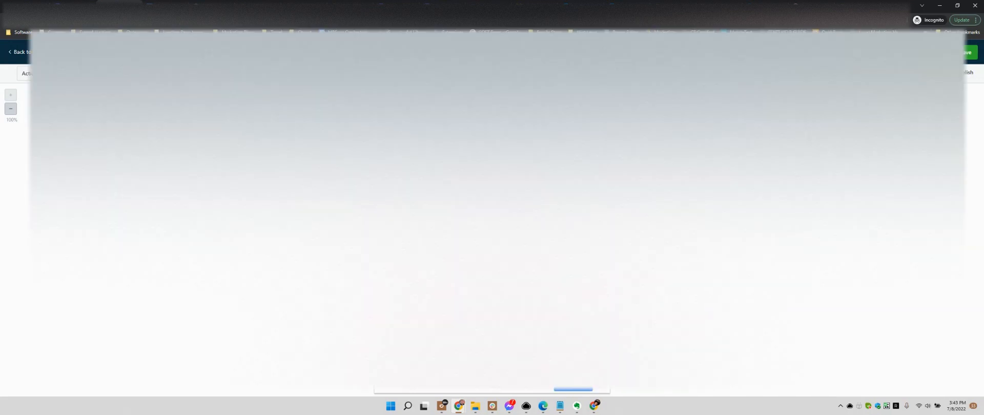
- Check the draft reply in the Unsubscribe ticket, and return to the workflow window
key("alt+Tab")
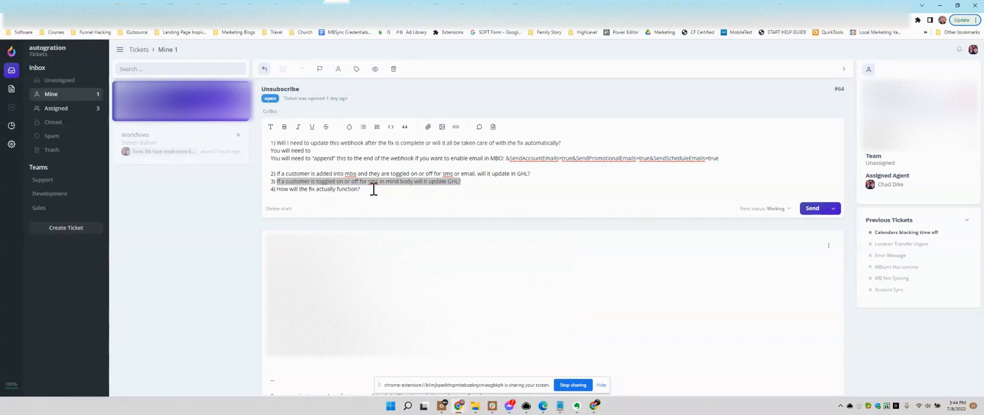
left_click(579, 407)
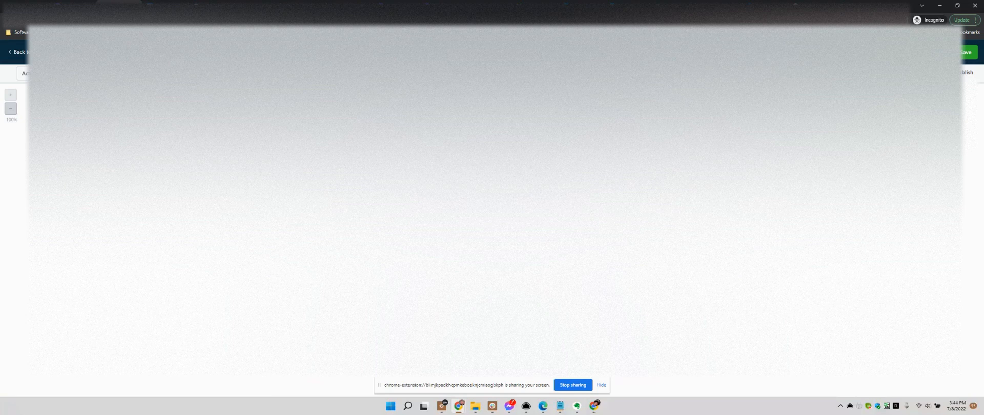